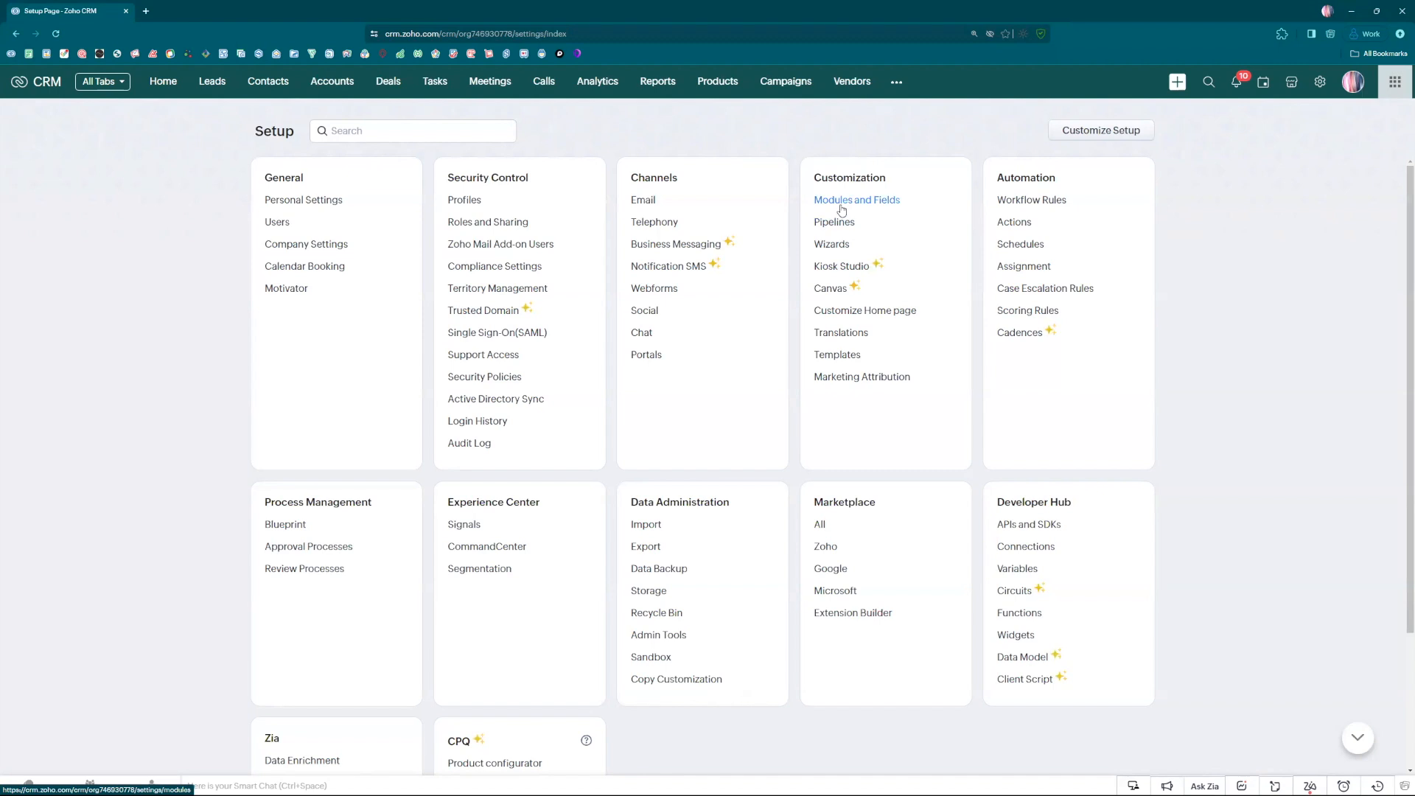
Open the Leads module's layouts in the customization settings and review the fields in the Sales 1 layout.
left_click(841, 207)
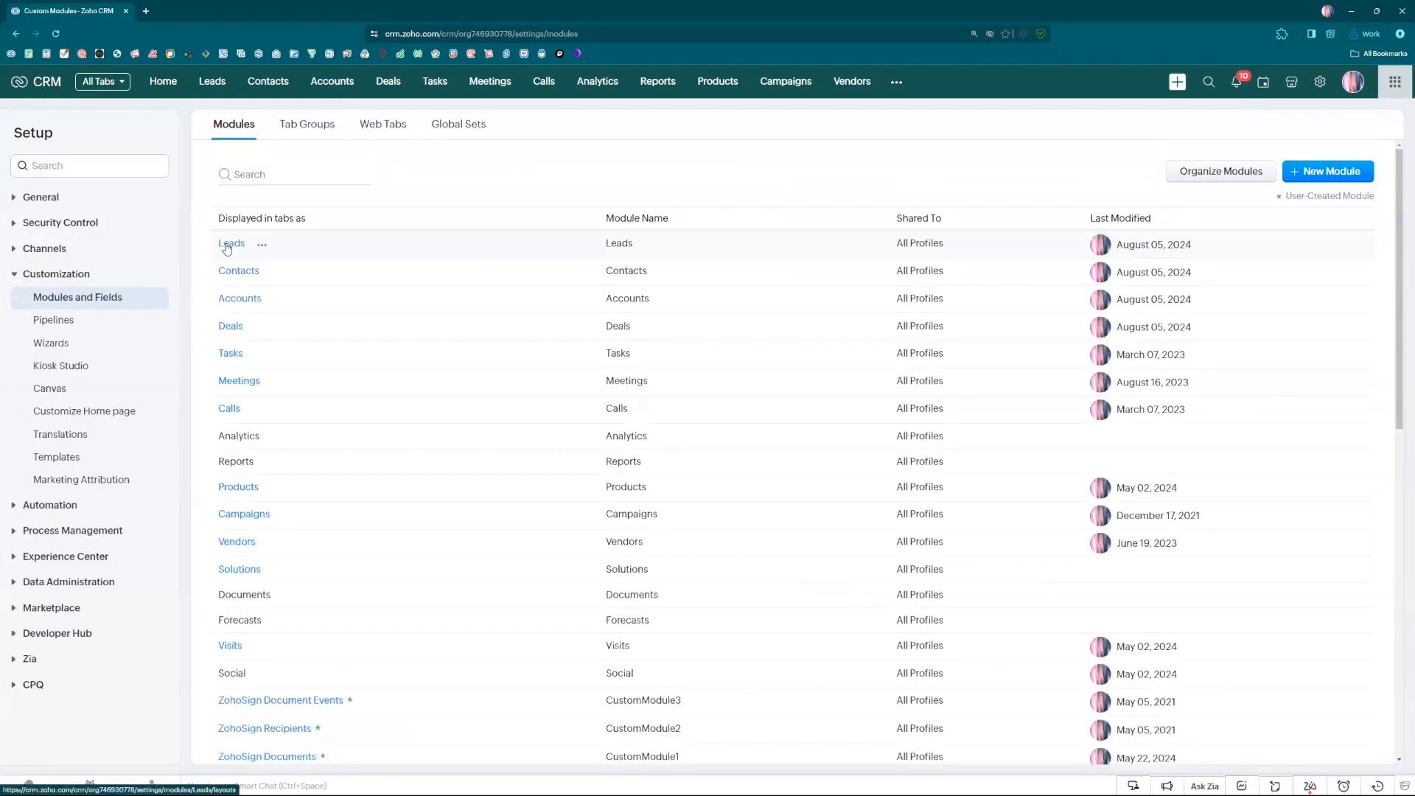
left_click(226, 245)
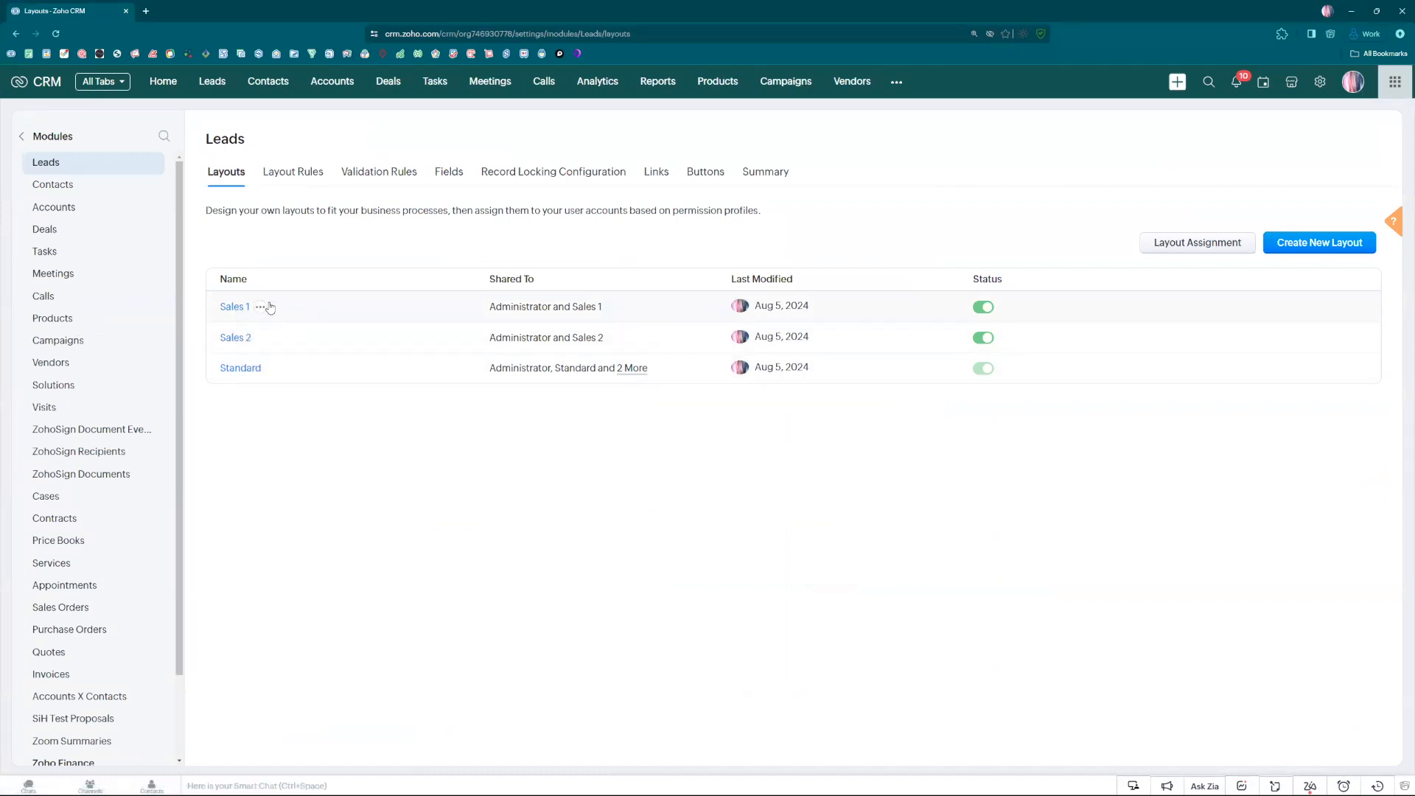
left_click(233, 307)
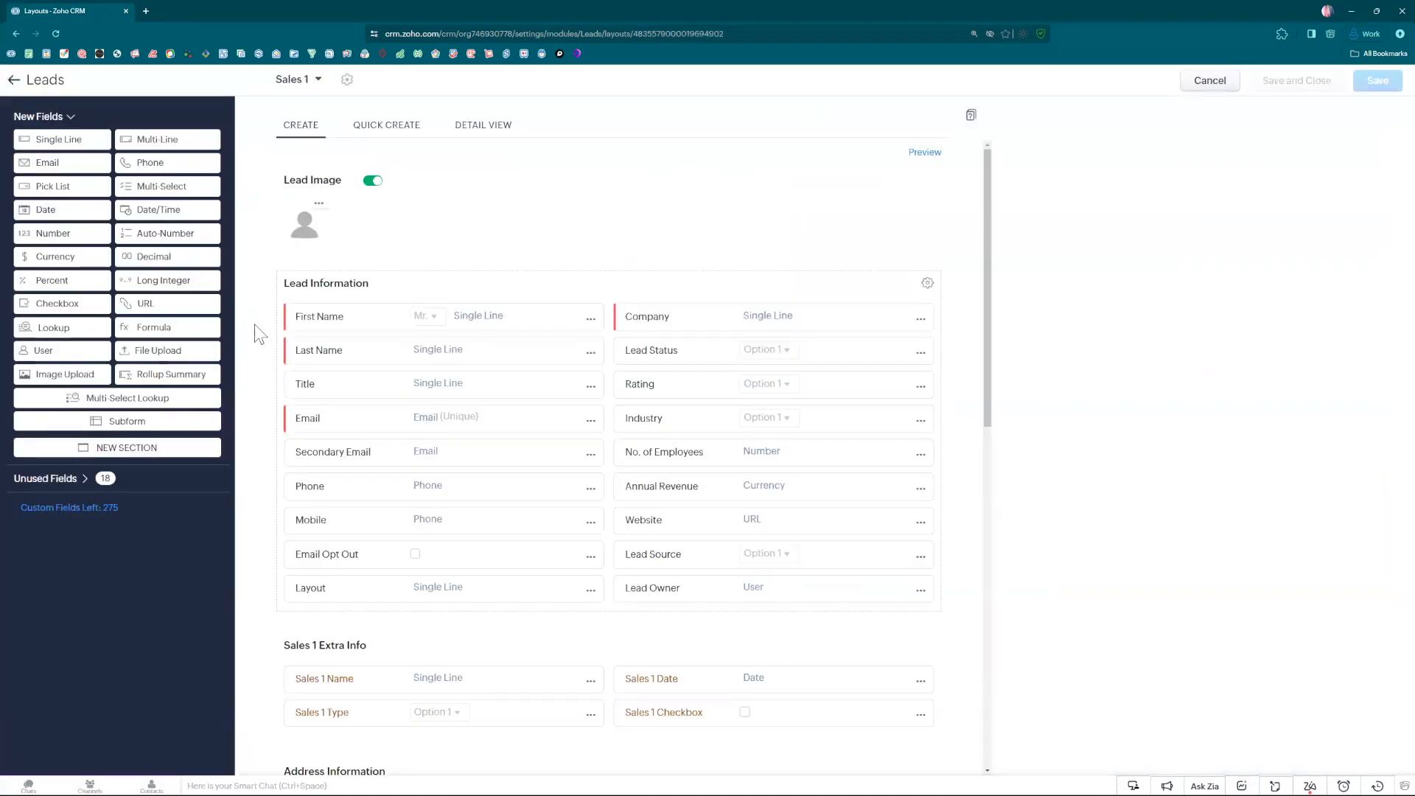
scroll(282, 356, "down", 1)
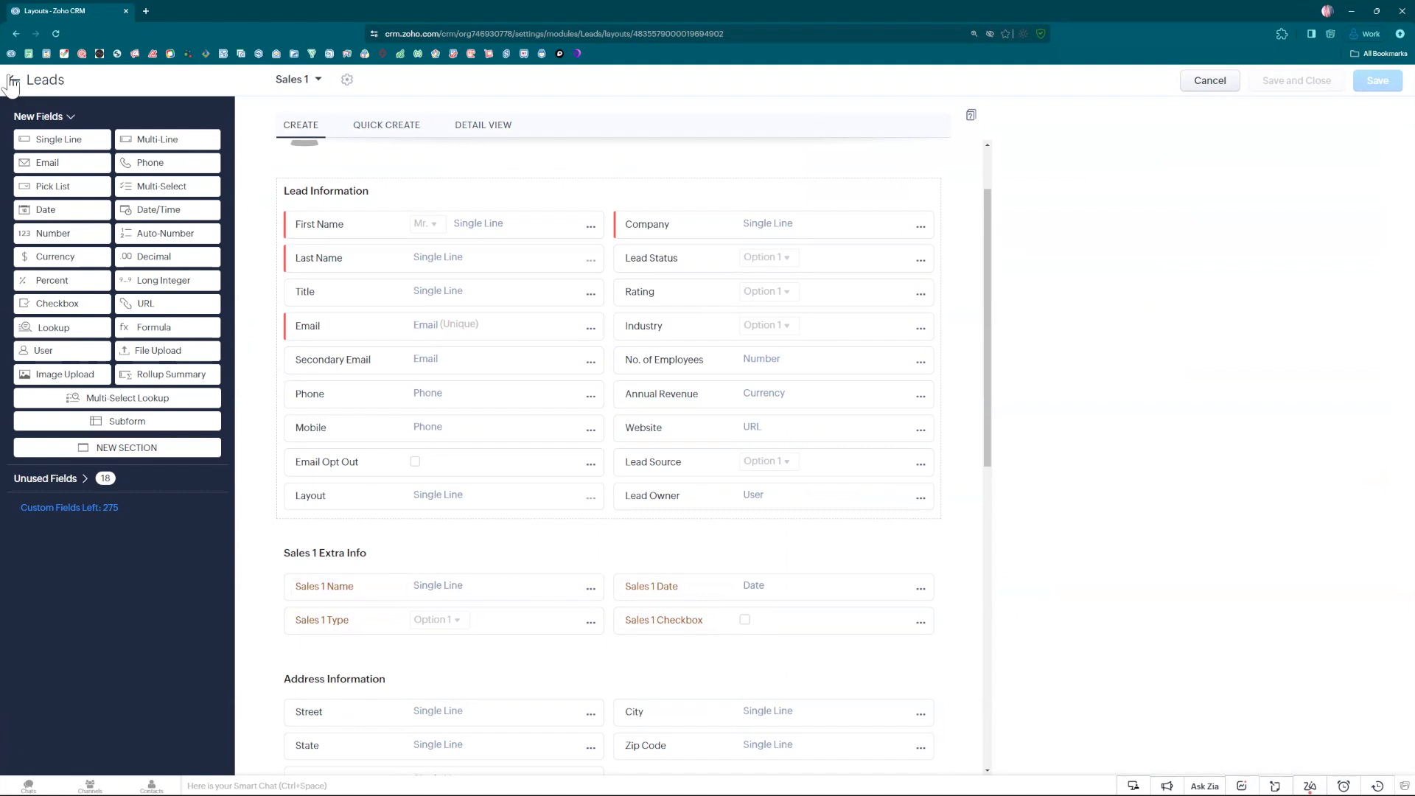
left_click(11, 81)
Review the fields and extra info sections in the Sales 2 and Standard layouts of the Leads module.
left_click(235, 337)
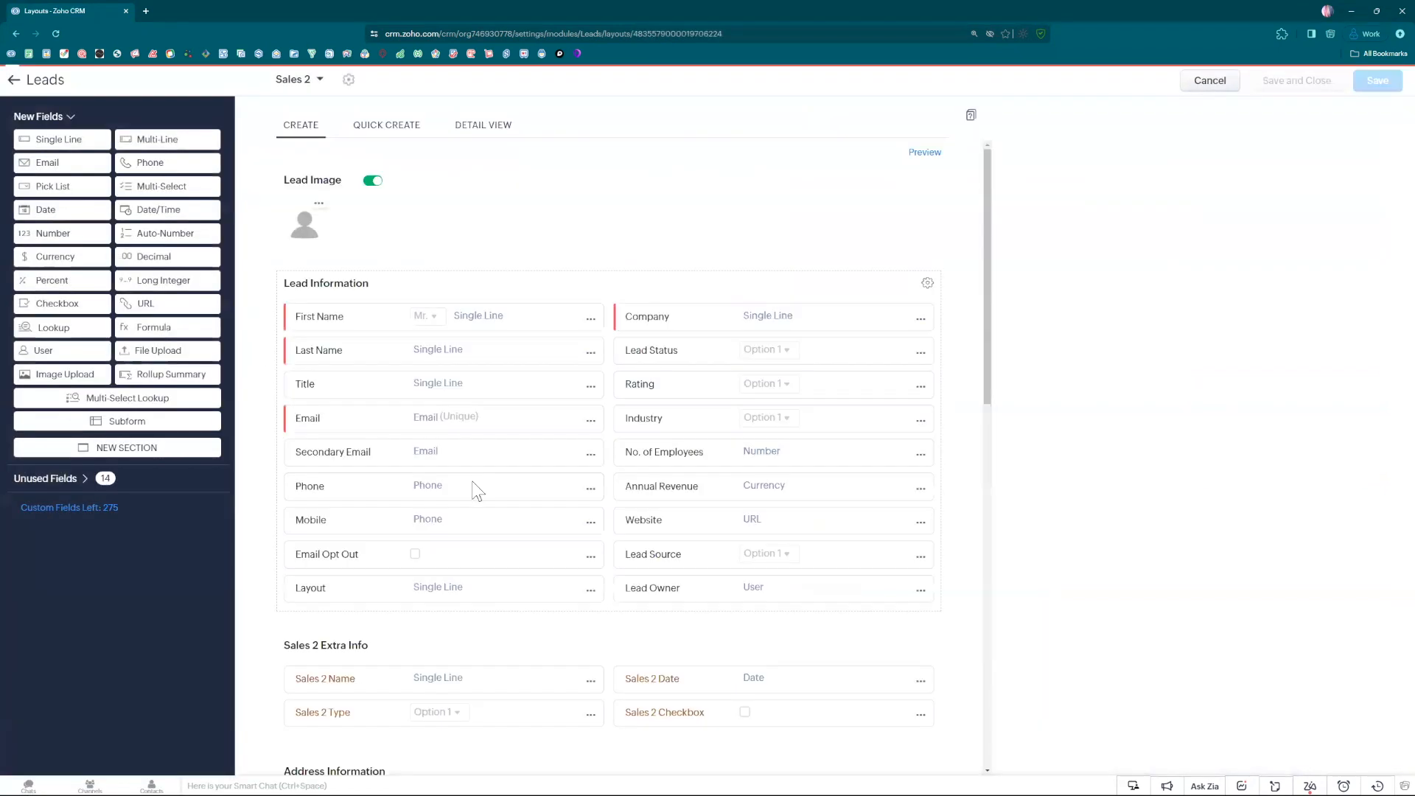
scroll(478, 491, "down", 1)
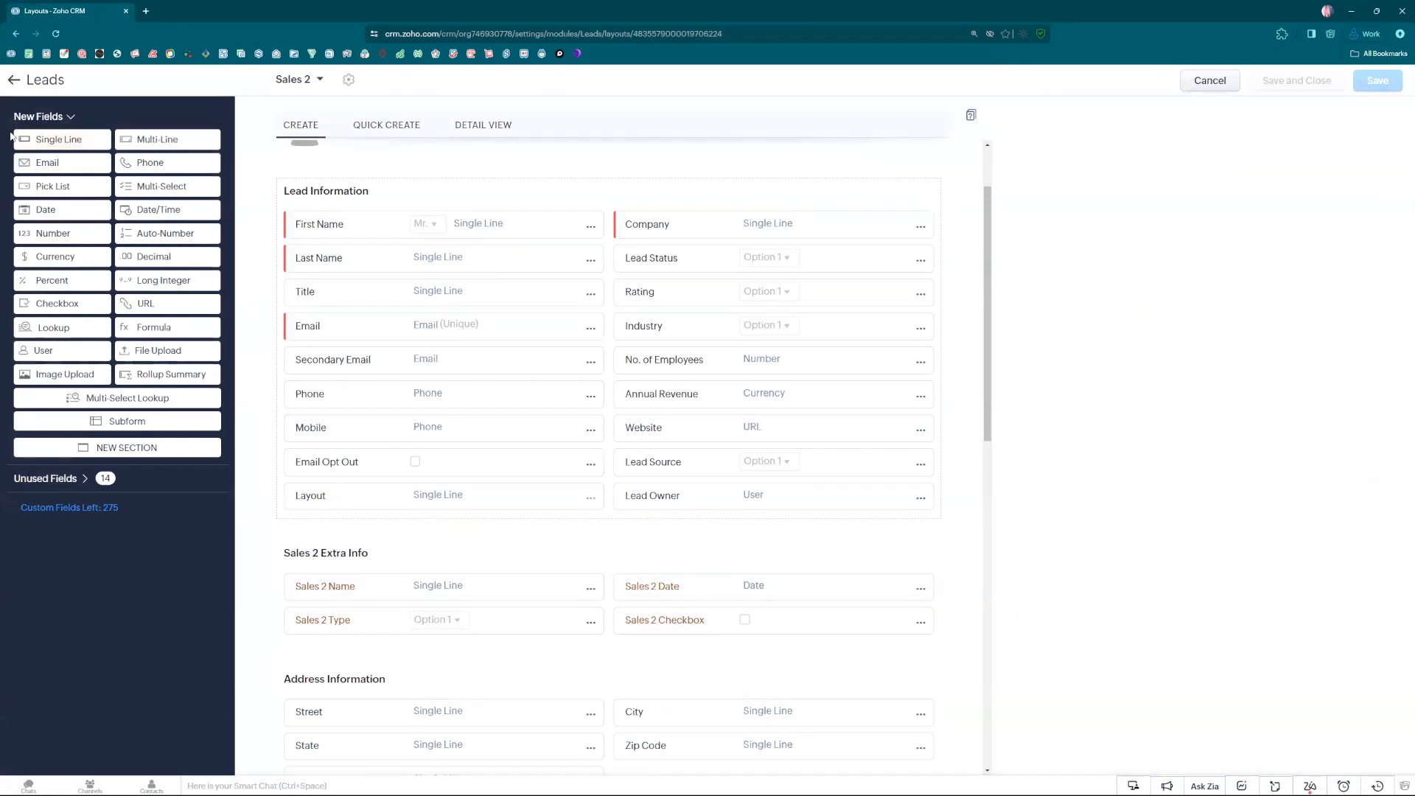
left_click(14, 80)
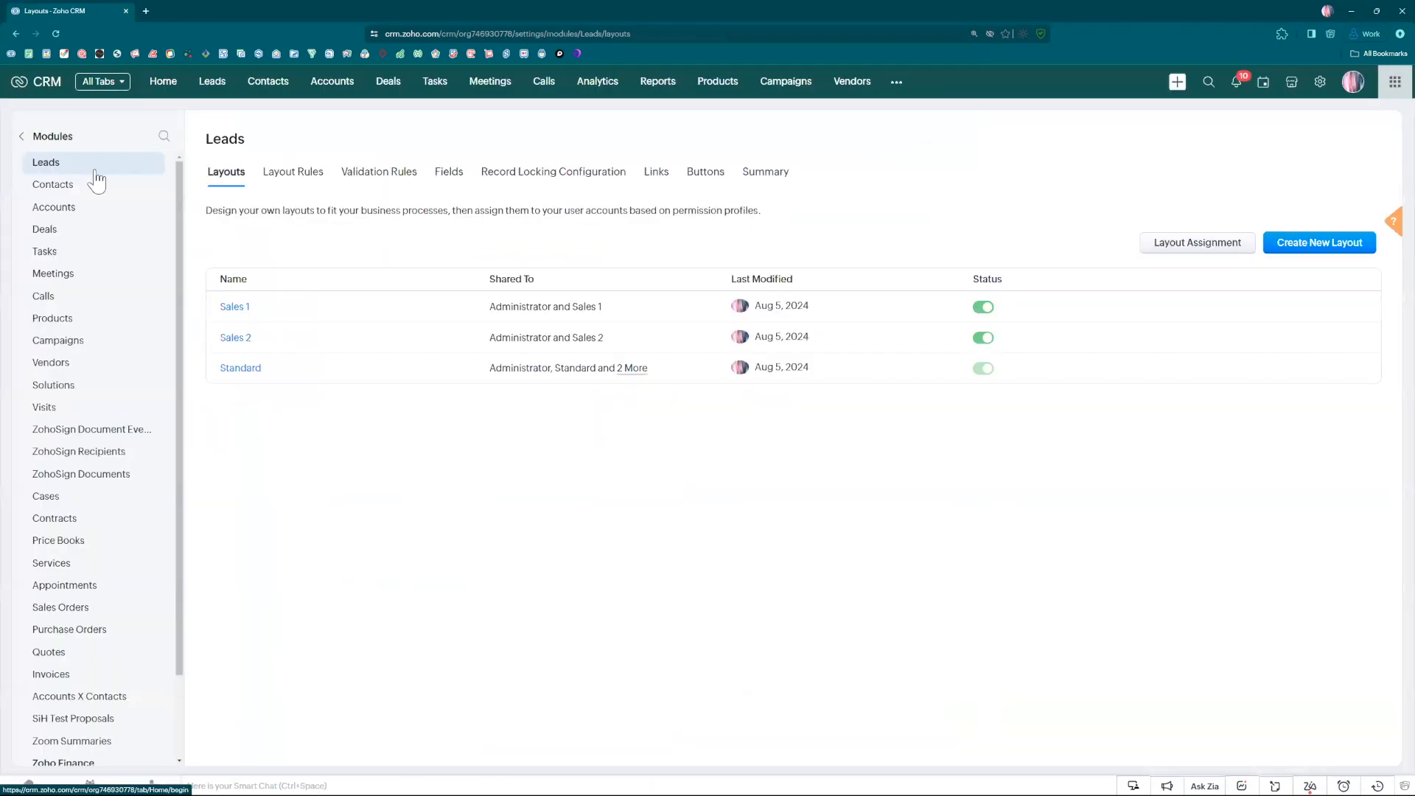
left_click(235, 368)
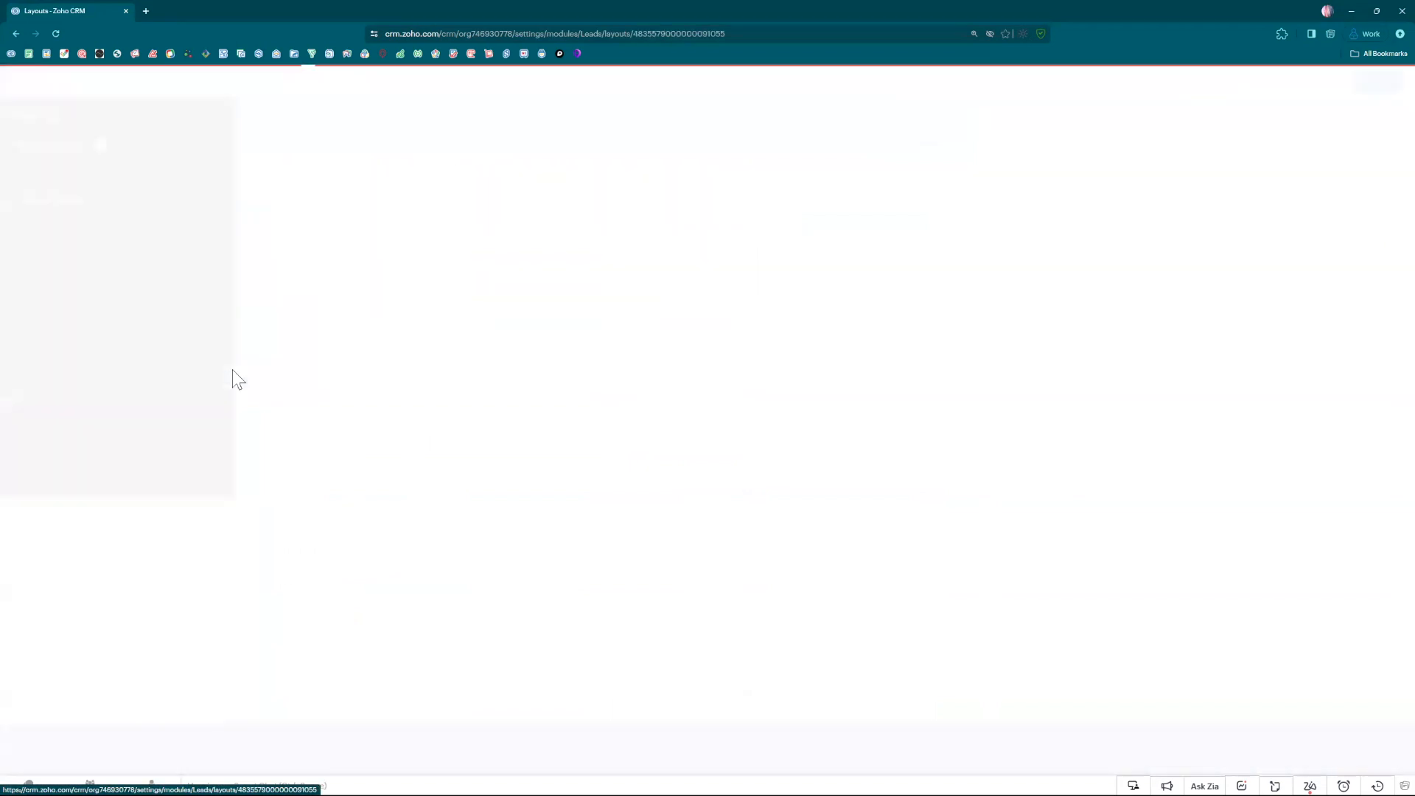
scroll(287, 481, "down", 2)
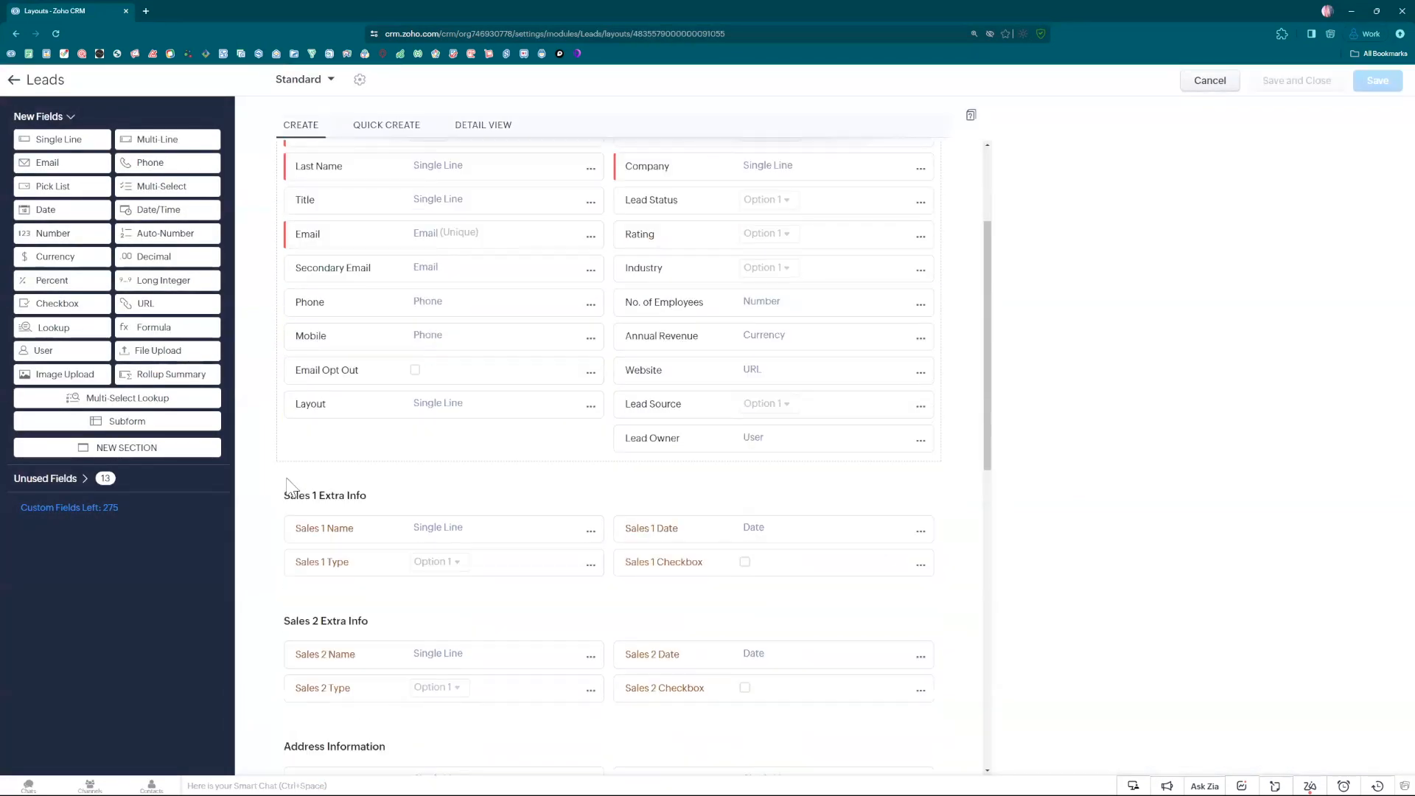
left_click(20, 76)
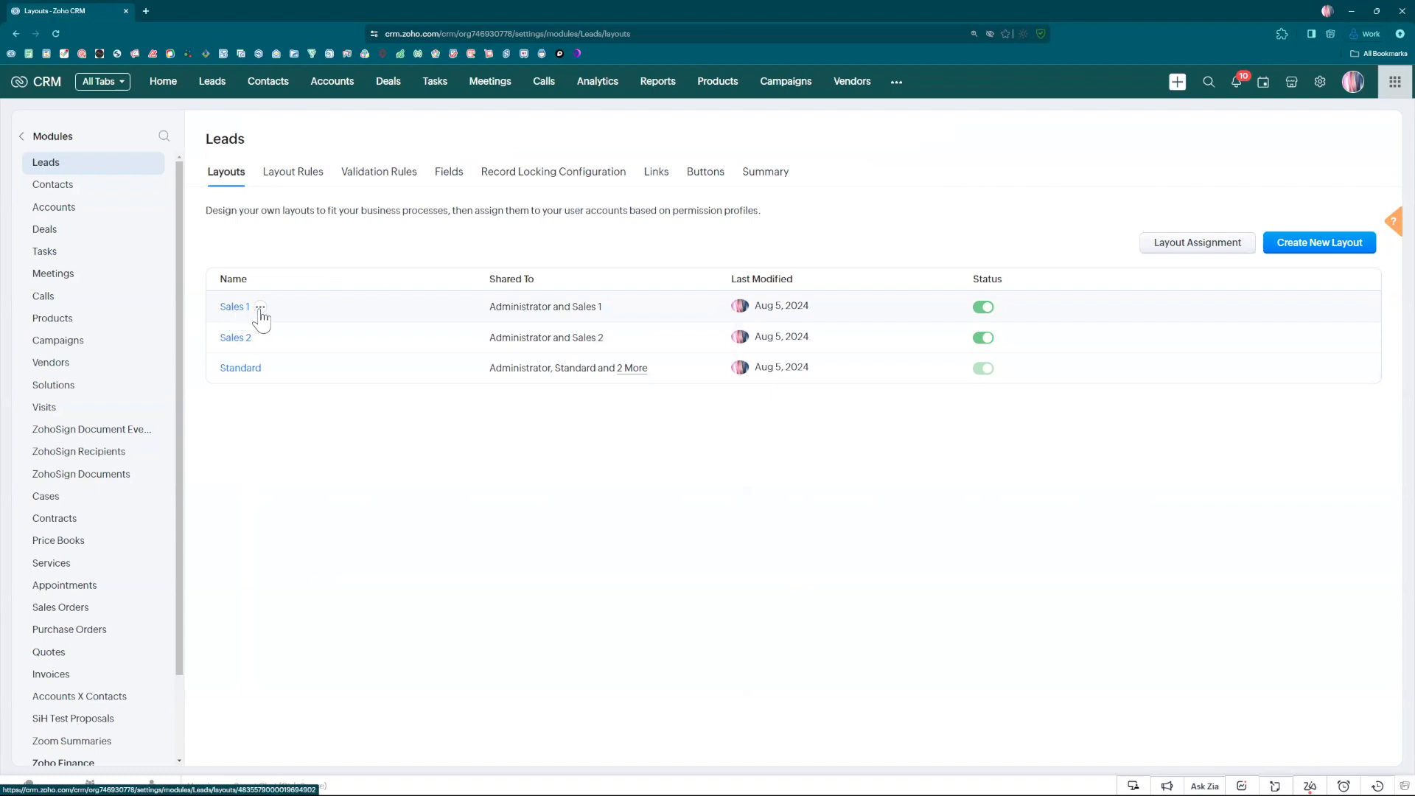
Check which profiles have layout permission for Sales 1 and Sales 2, leaving both assignments as they are.
left_click(261, 308)
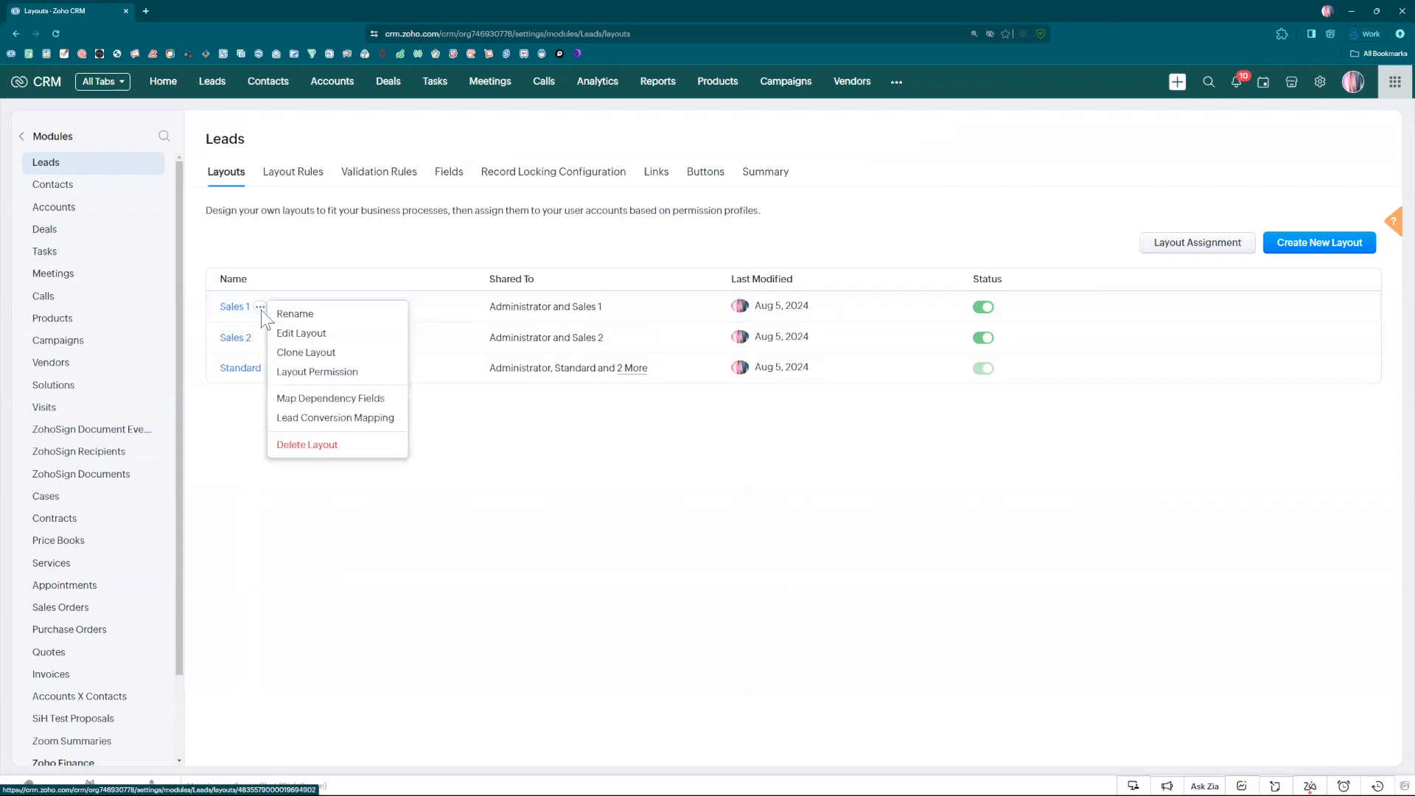
left_click(313, 375)
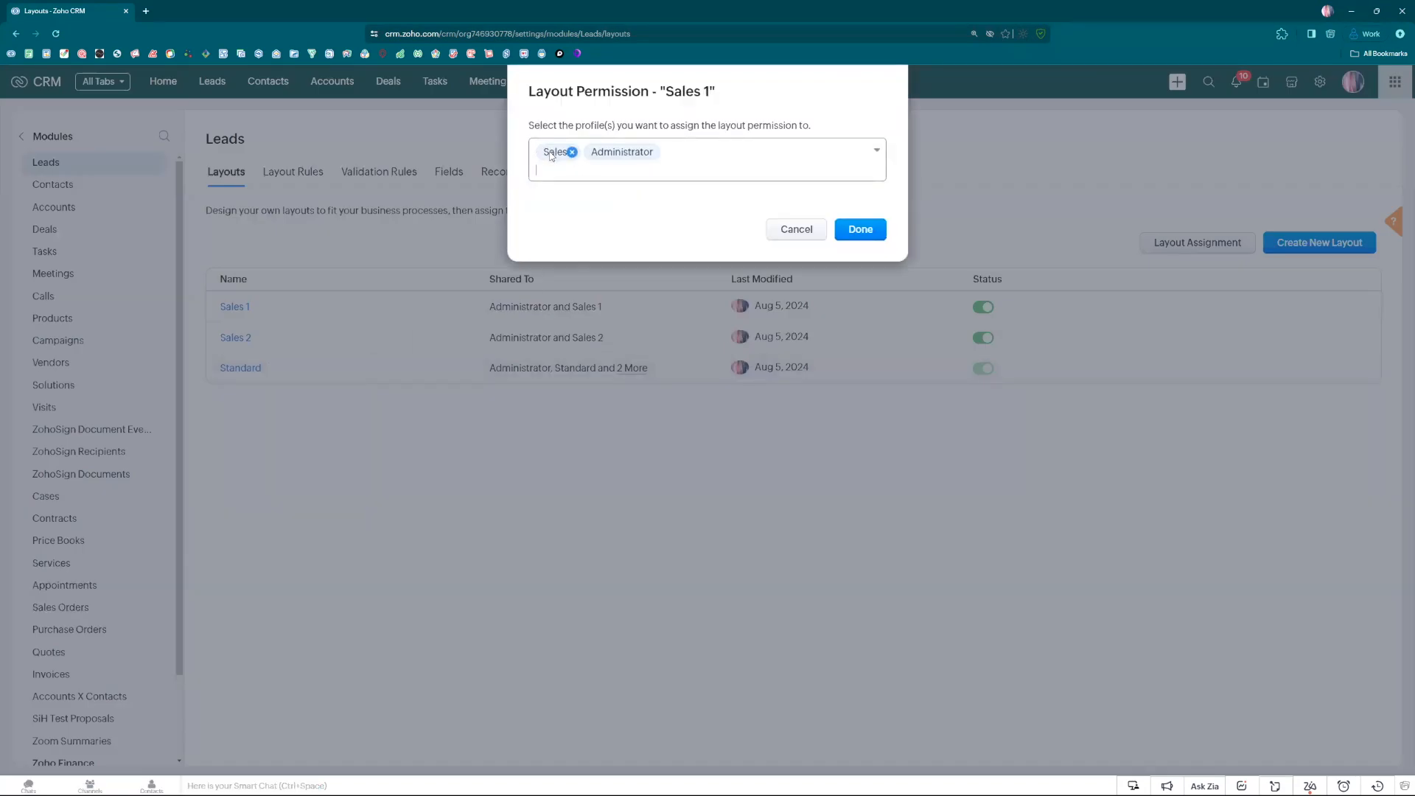
left_click(807, 230)
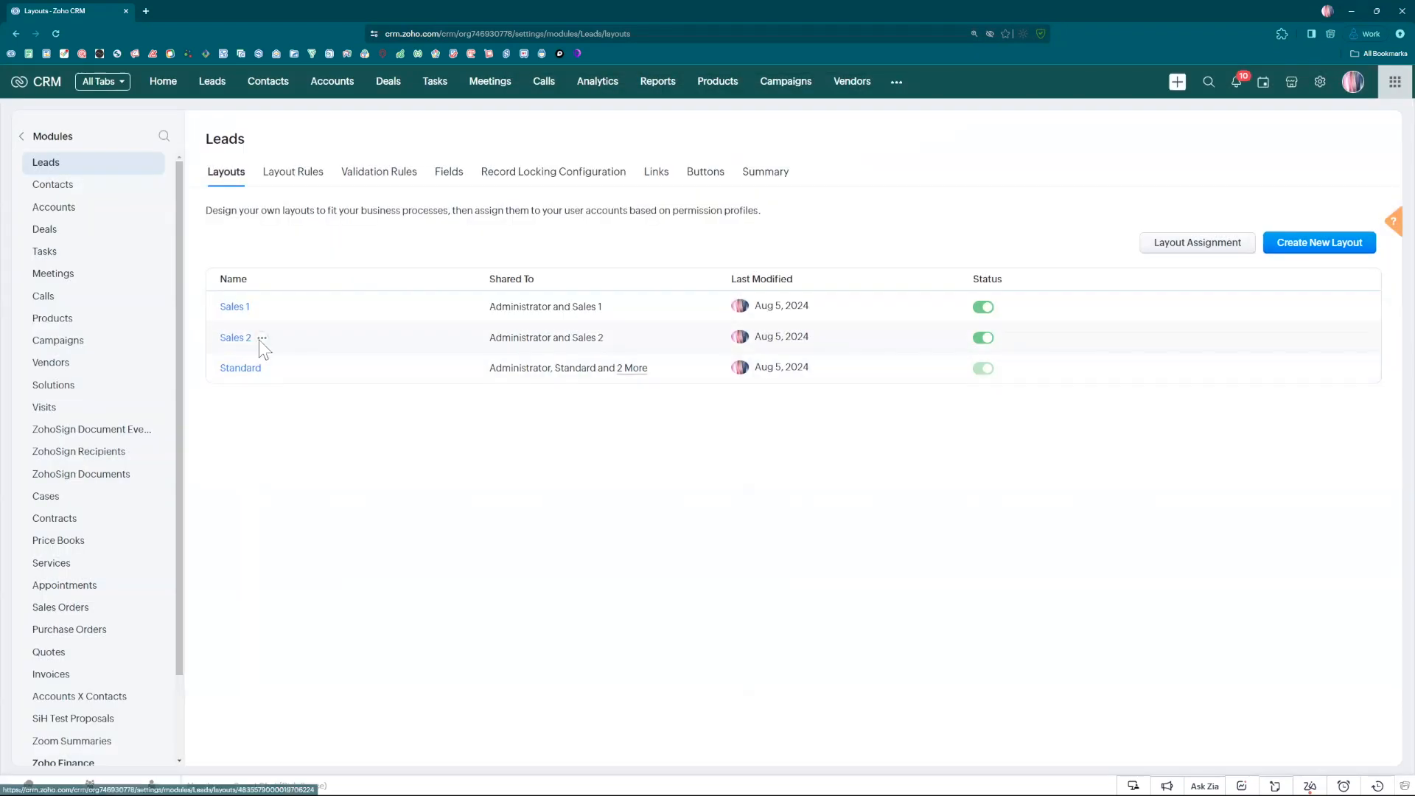
left_click(262, 338)
left_click(295, 401)
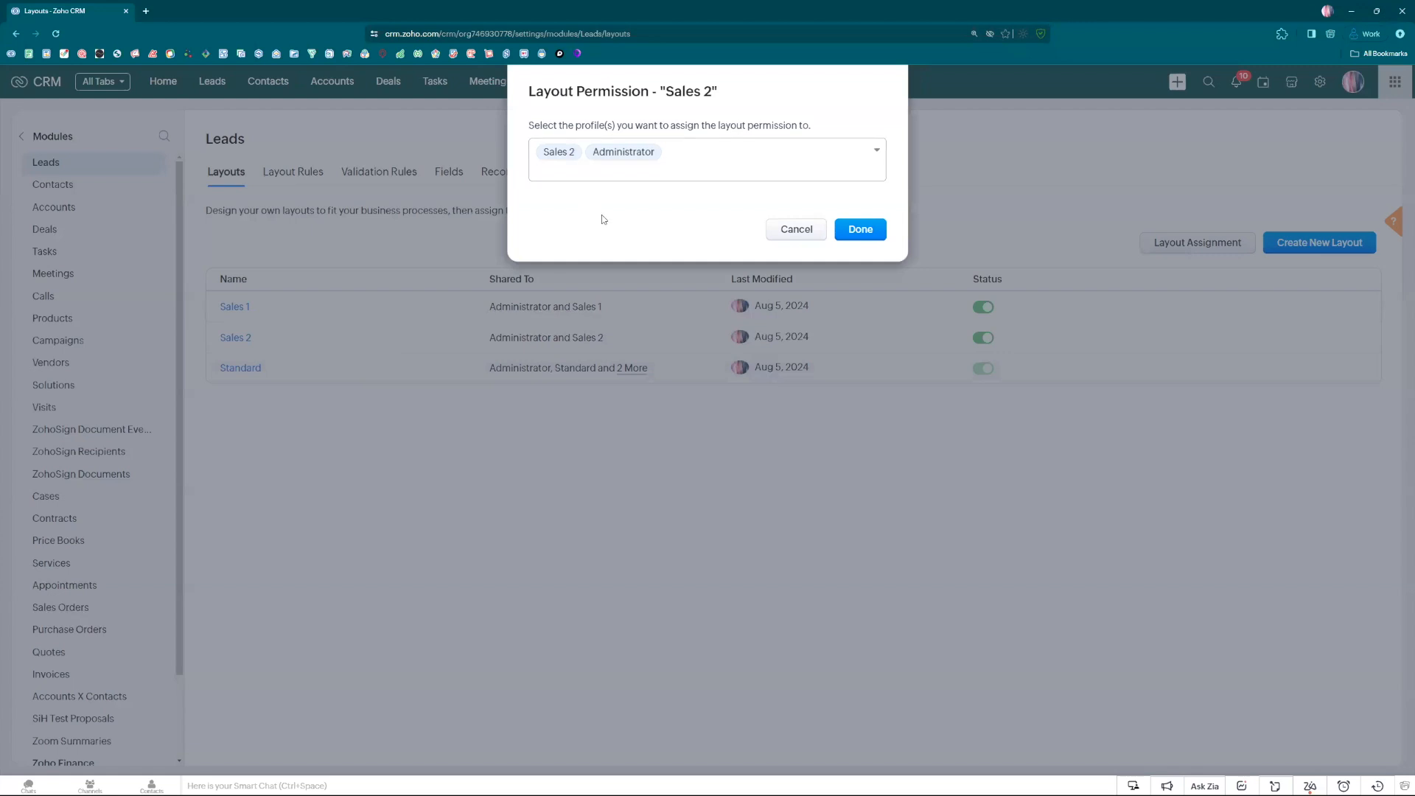
left_click(799, 233)
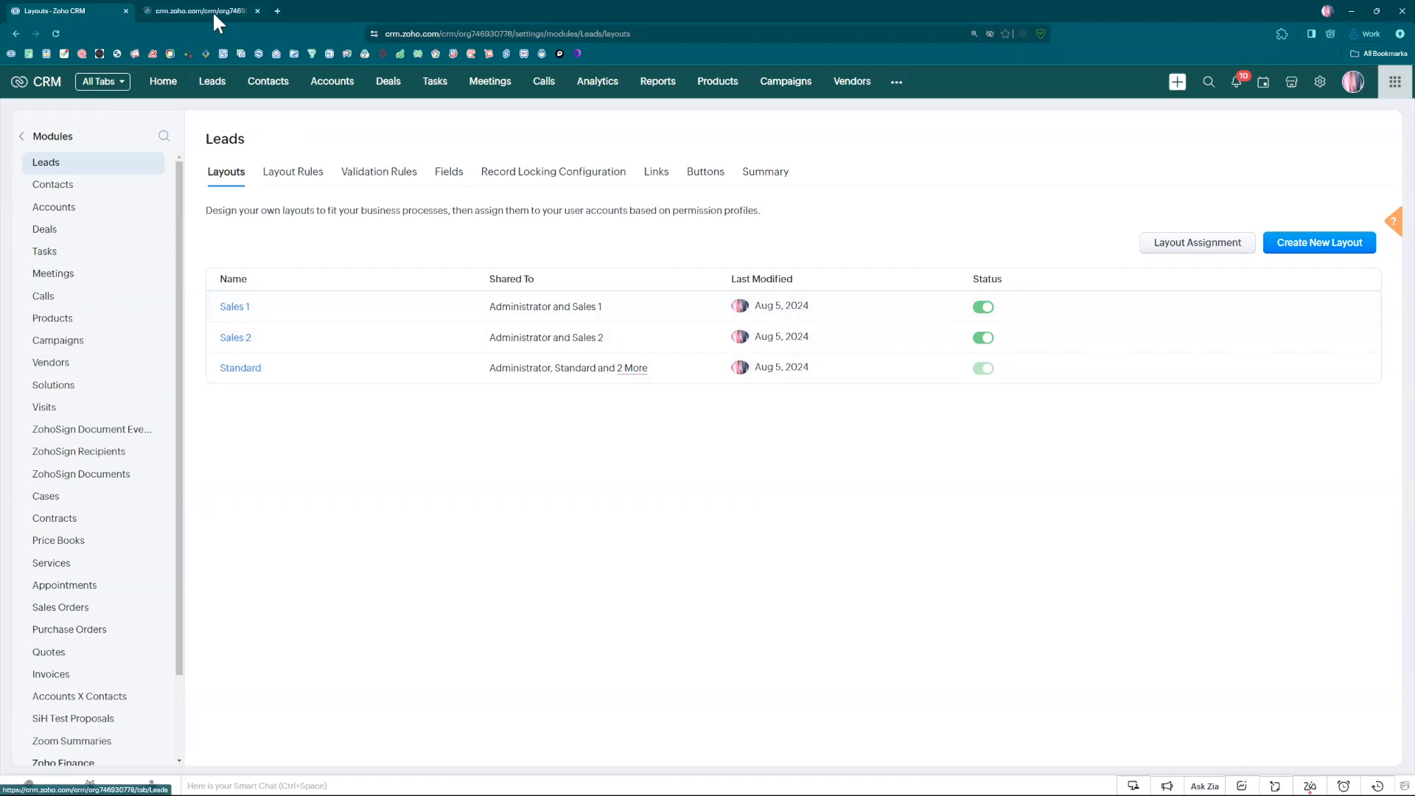
Open the Leads list in a separate browser tab, start a new lead, and examine its Standard layout form.
left_click(213, 10)
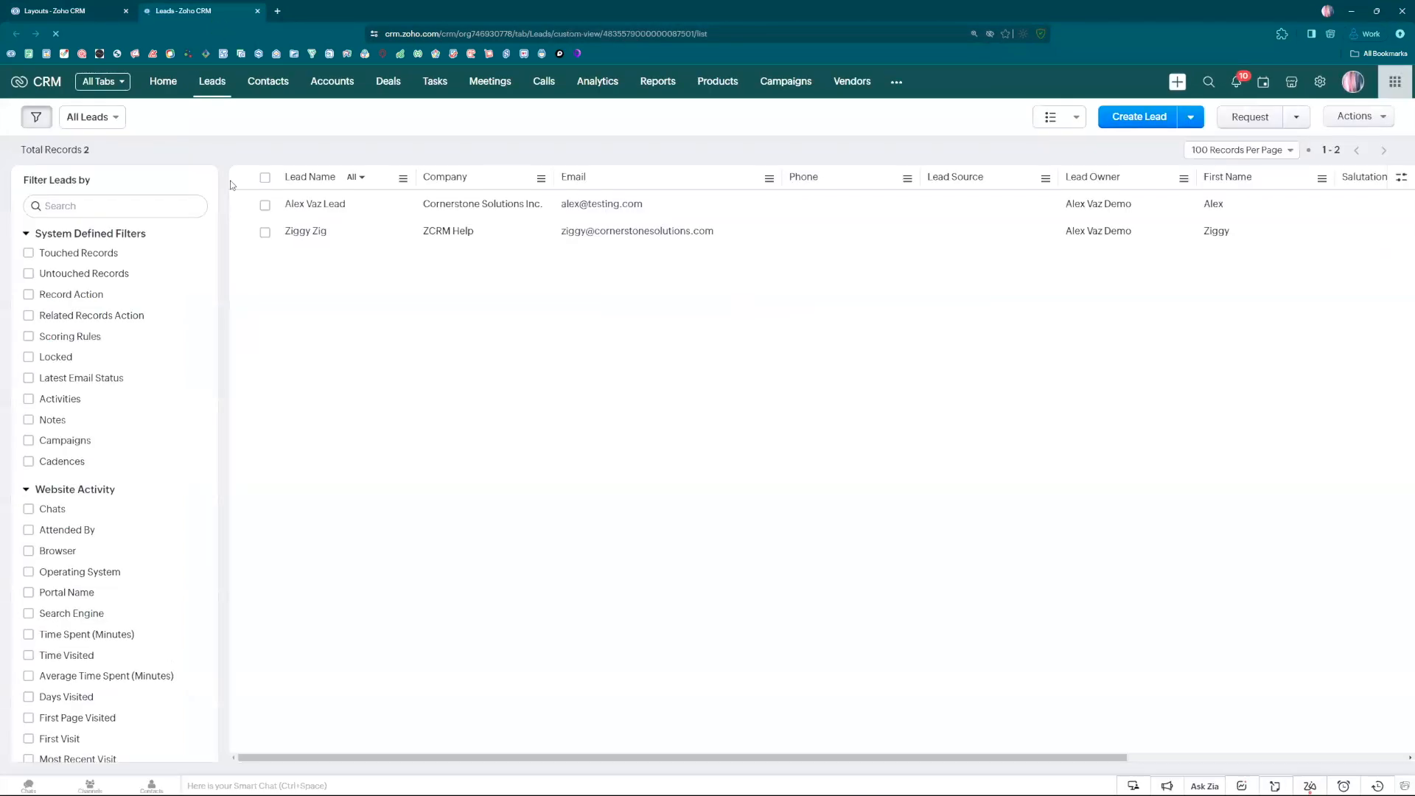
left_click(1143, 120)
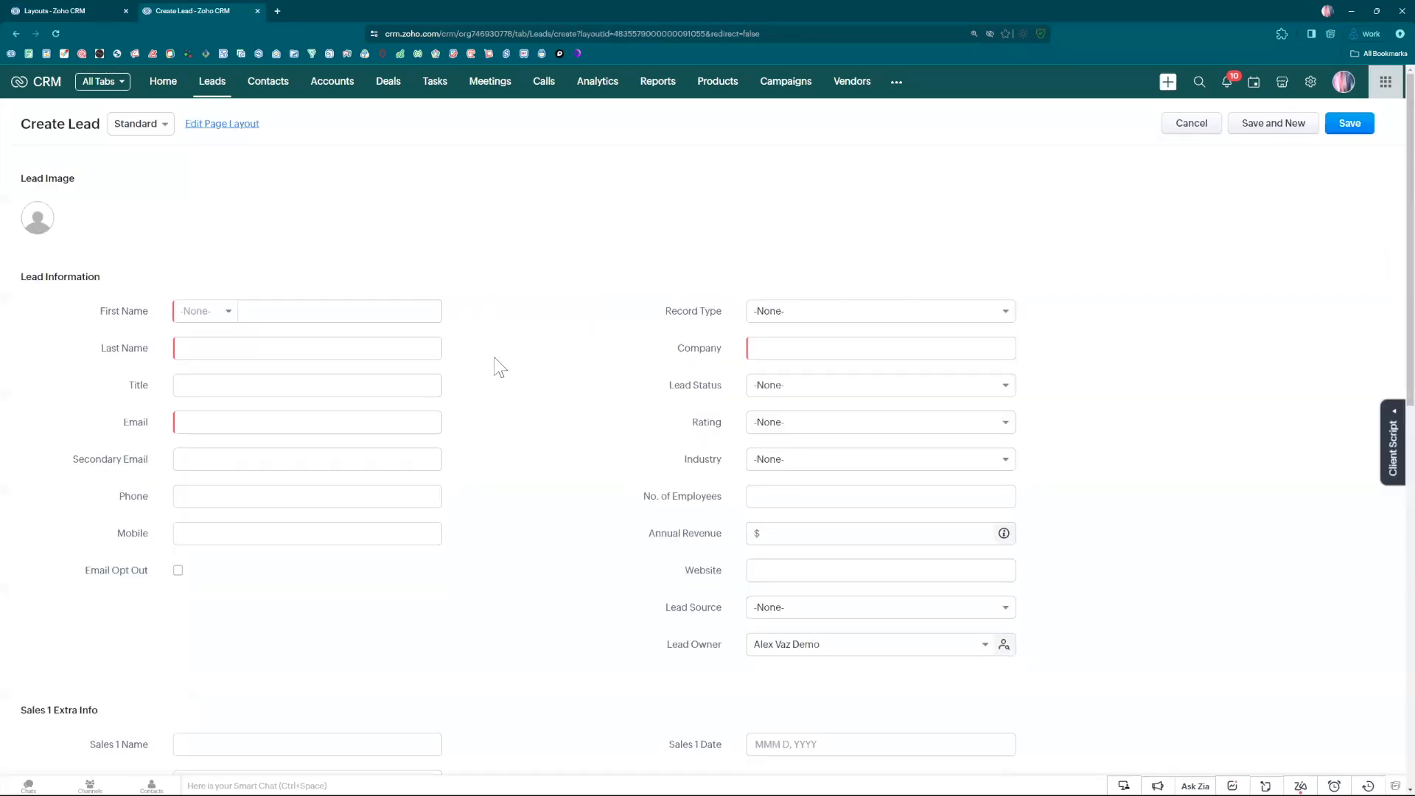
scroll(548, 375, "down", 4)
scroll(556, 373, "down", 1)
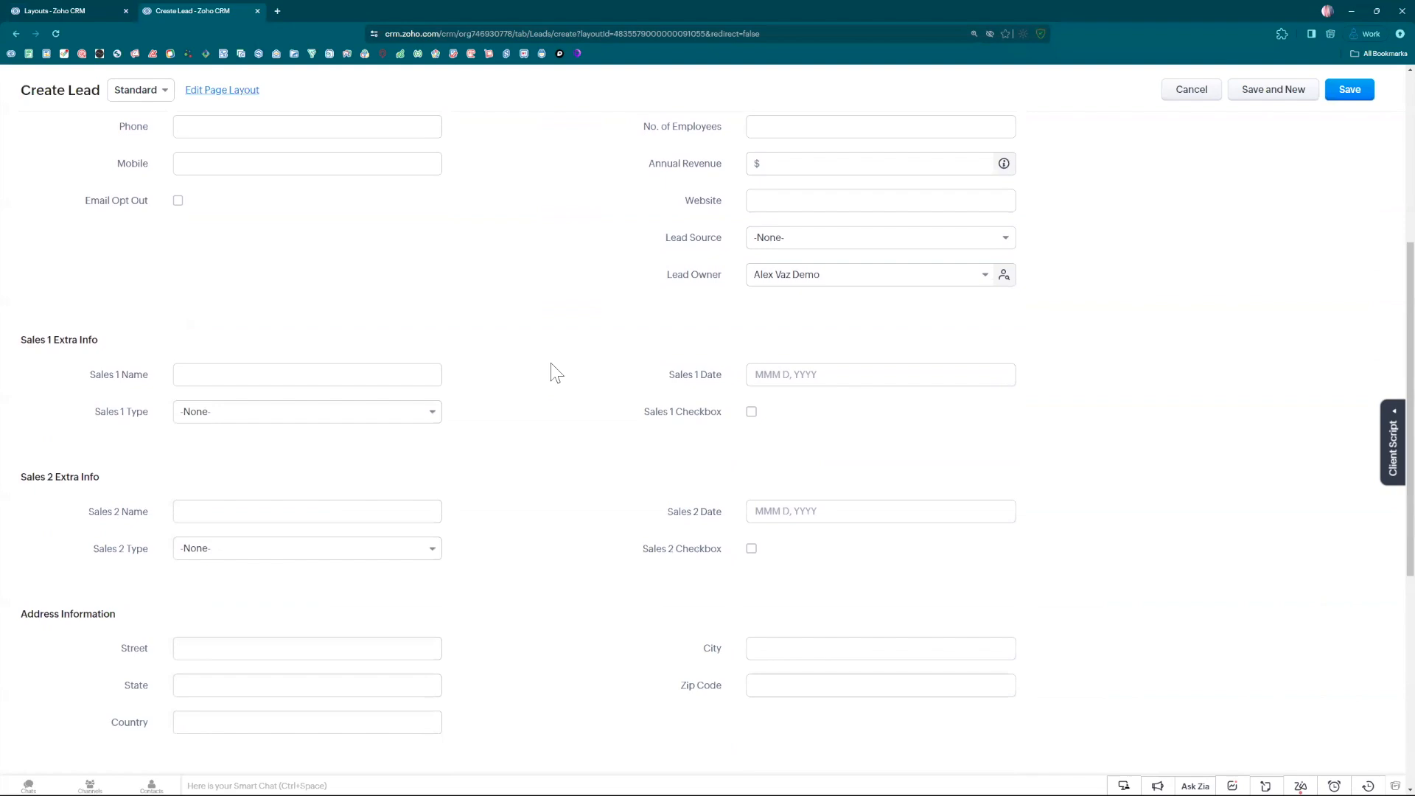
scroll(555, 372, "up", 5)
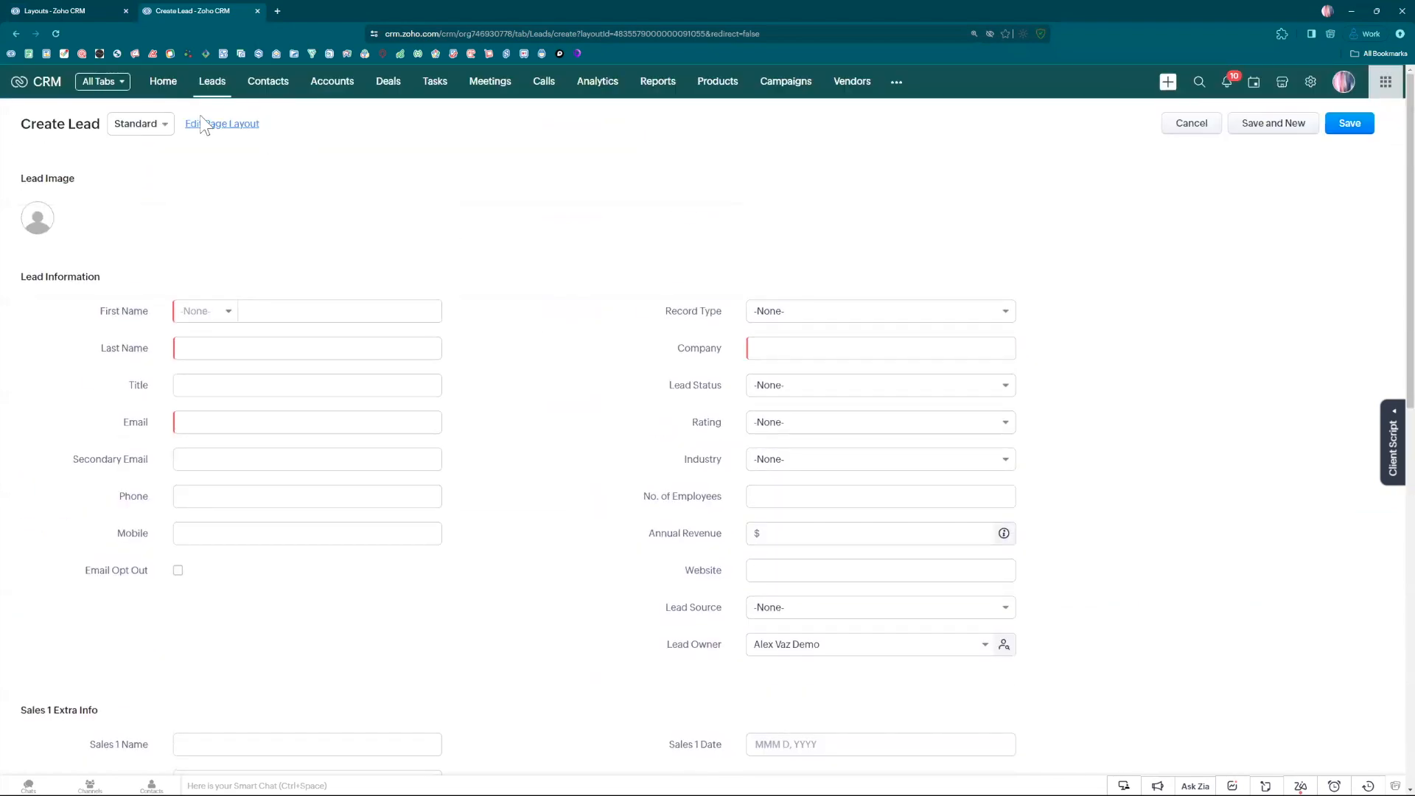
Switch the new lead form to the Sales 1 layout and examine its sections.
left_click(140, 123)
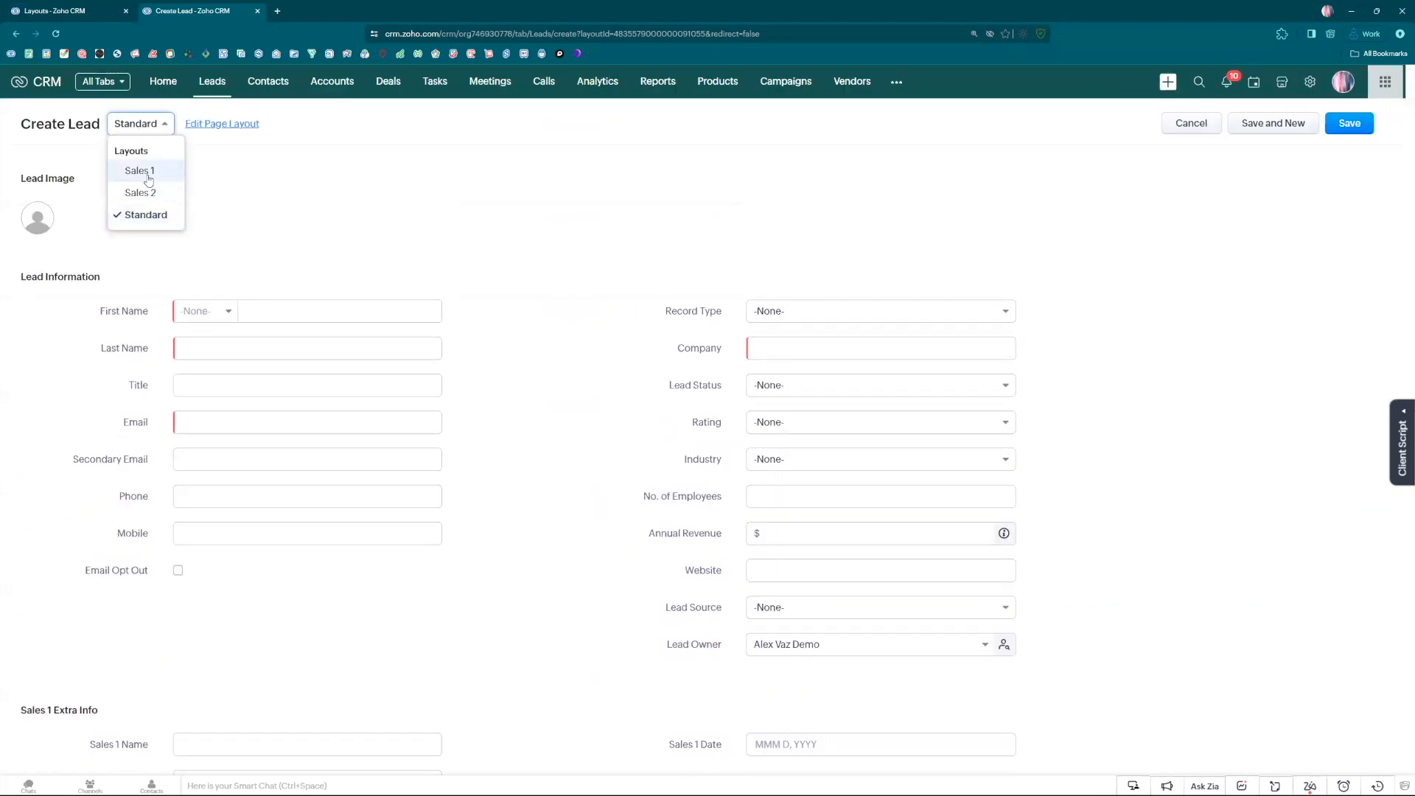
left_click(146, 171)
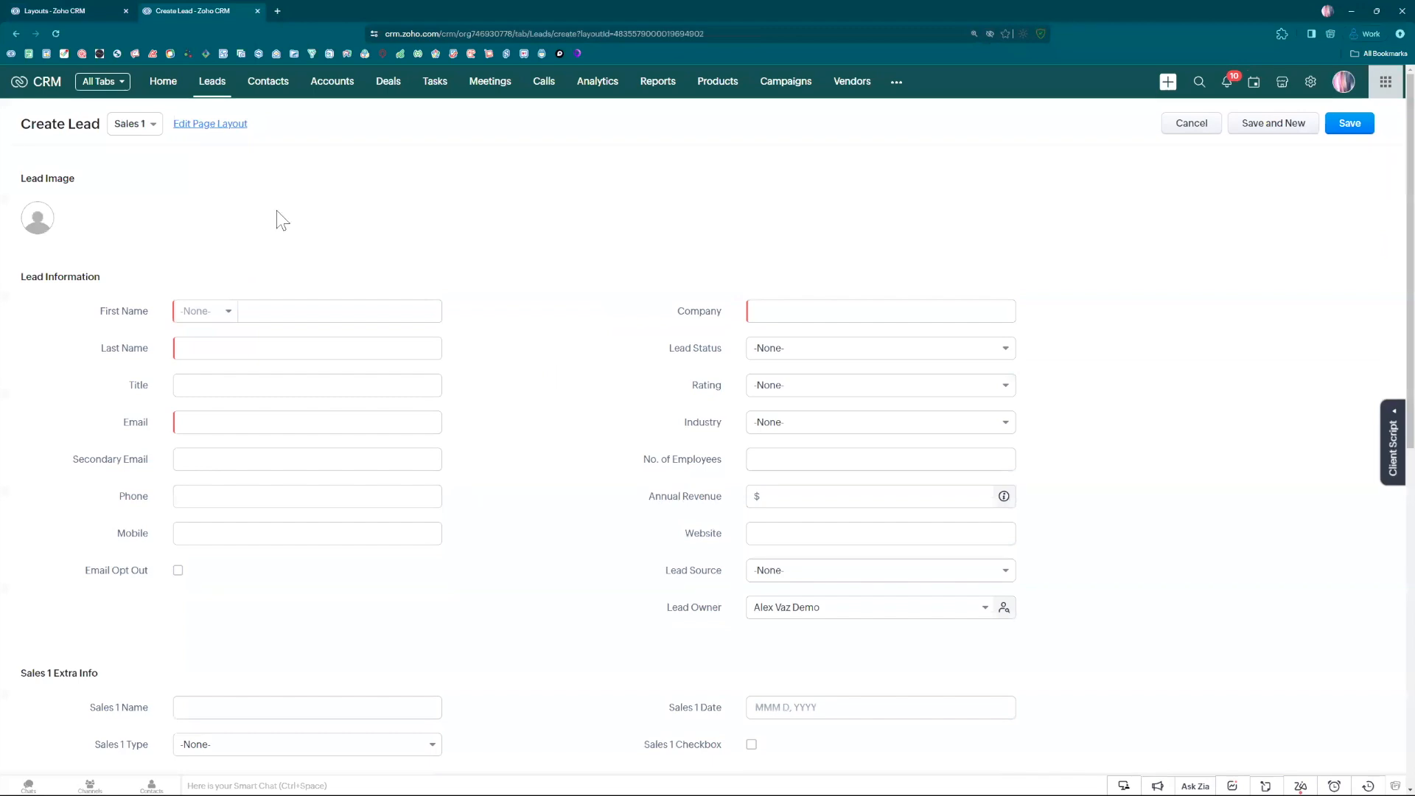
scroll(552, 306, "down", 3)
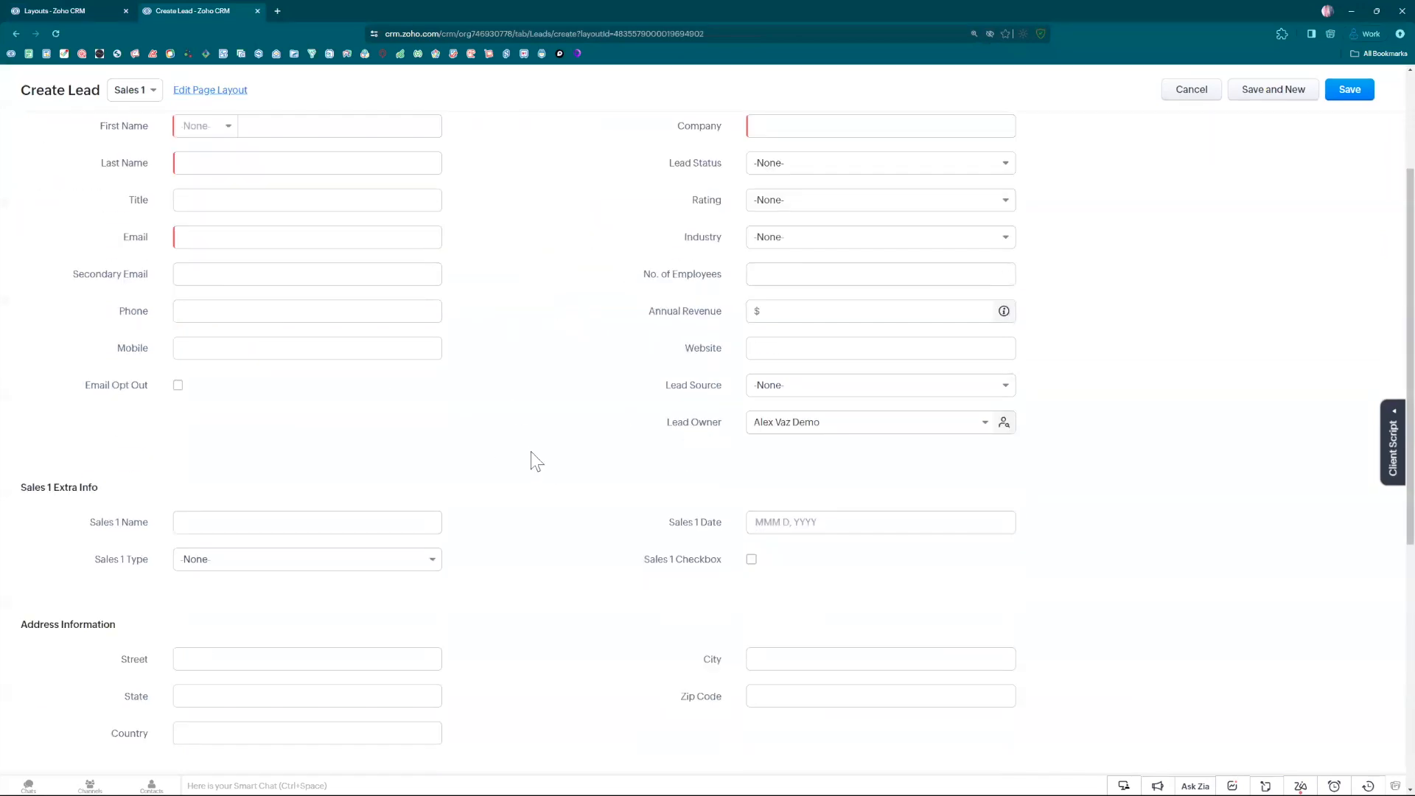
scroll(515, 445, "up", 3)
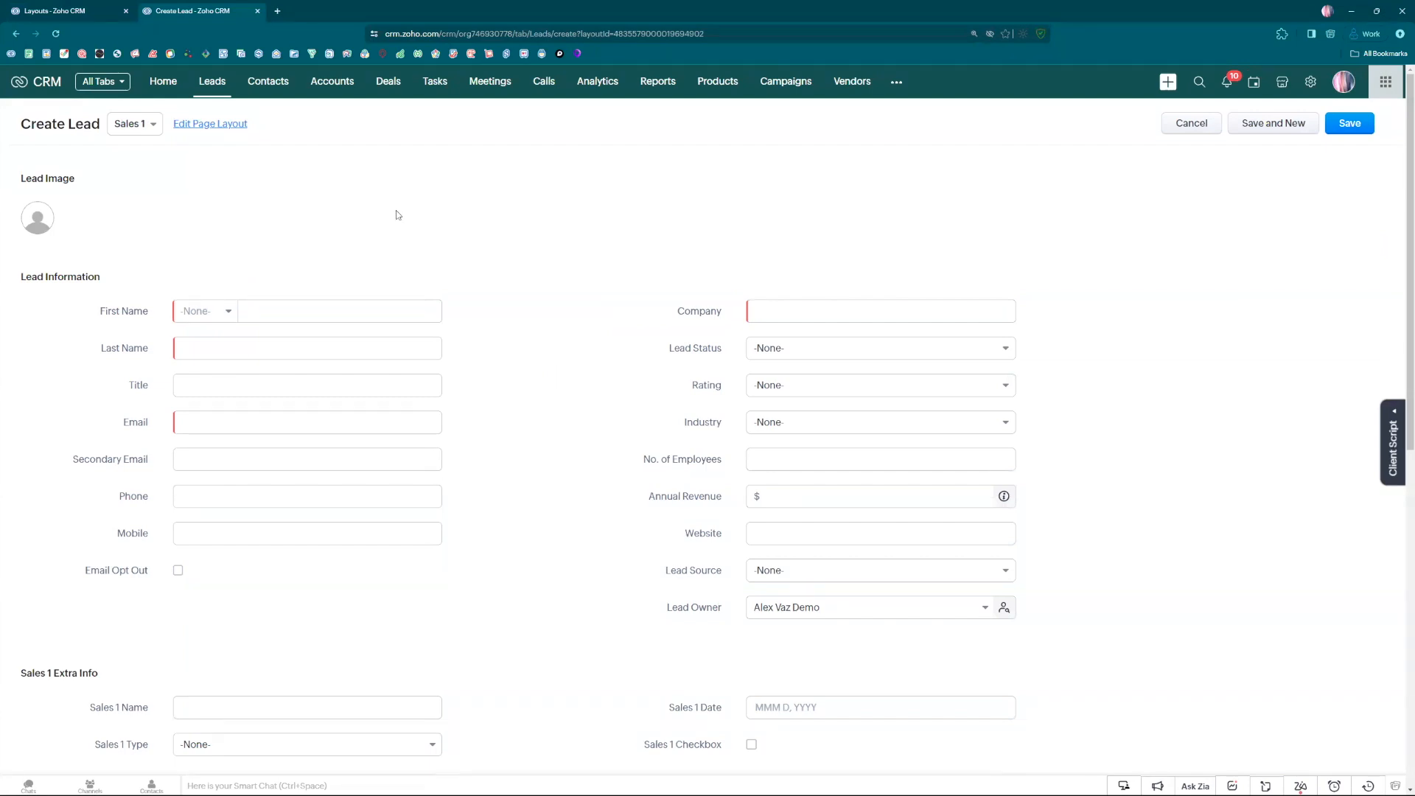
scroll(398, 211, "down", 1)
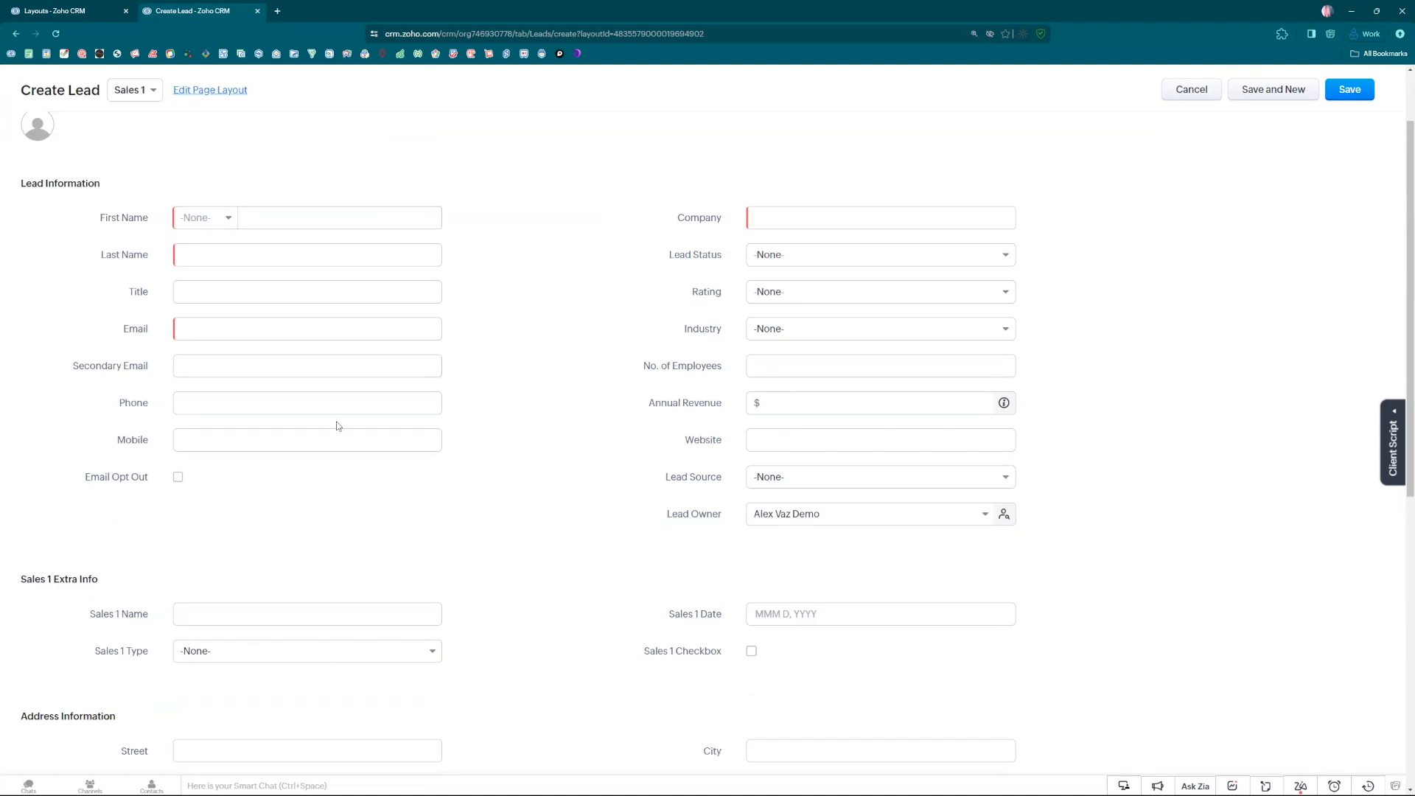
Return to the Leads layout settings and deactivate the Sales 1 layout, transferring its profiles to Standard.
left_click(81, 20)
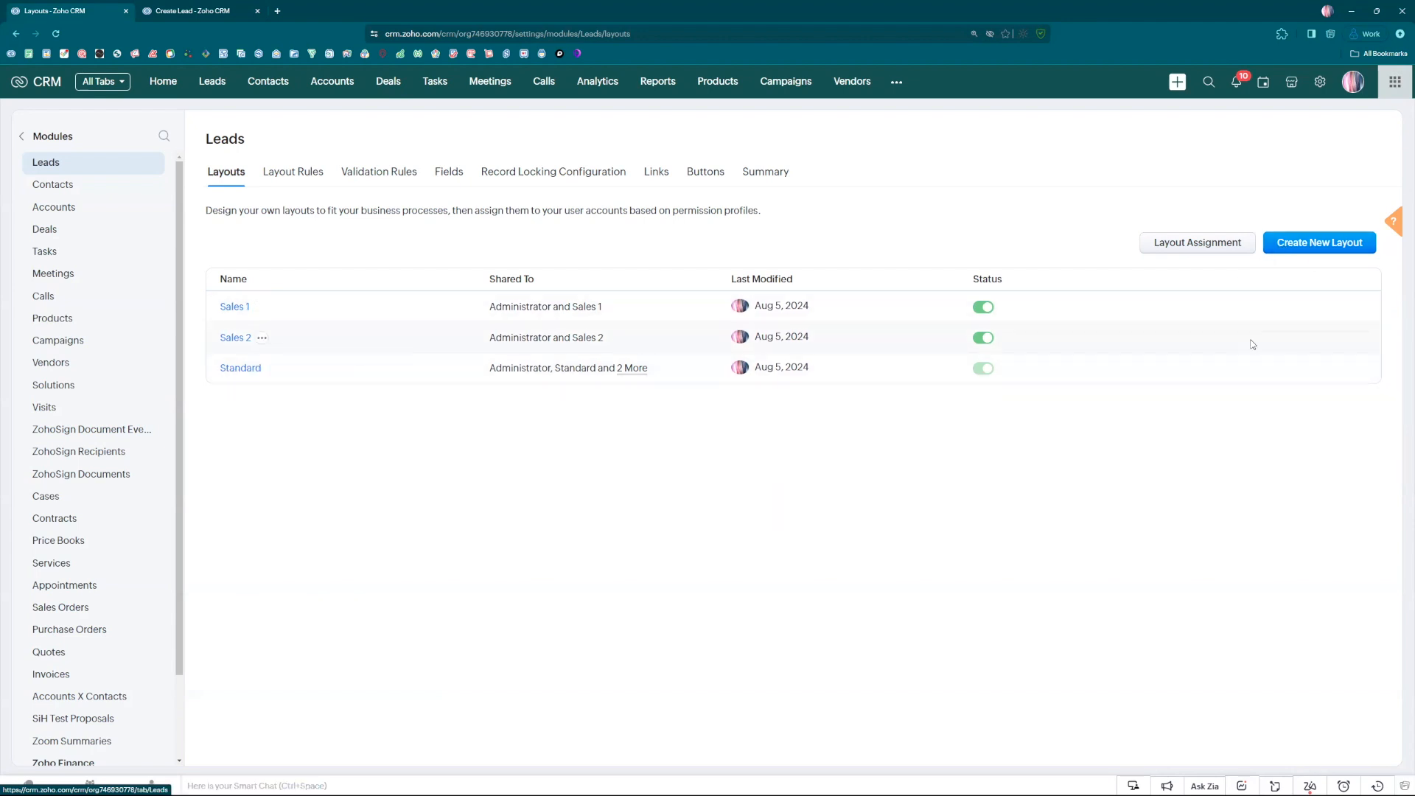
left_click(983, 338)
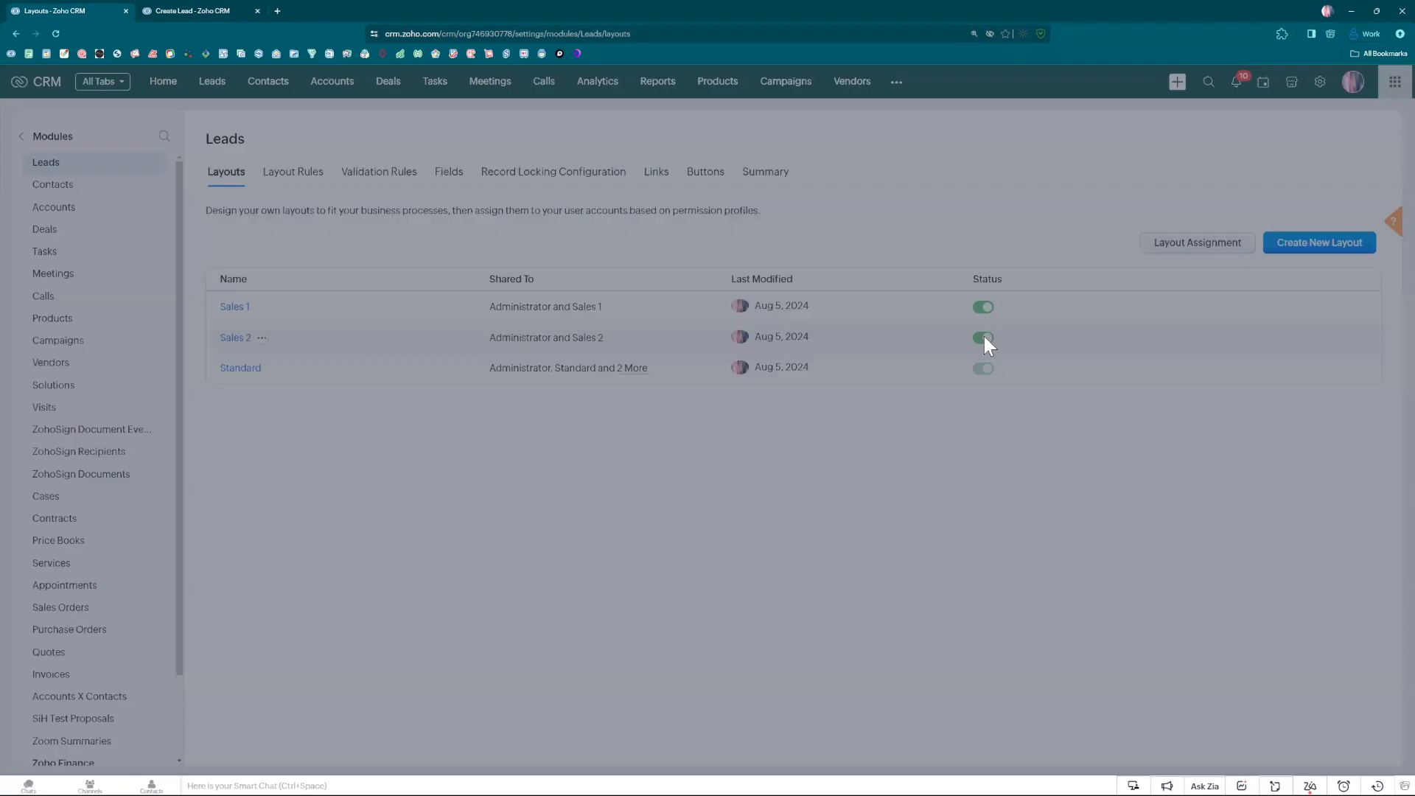
left_click(639, 187)
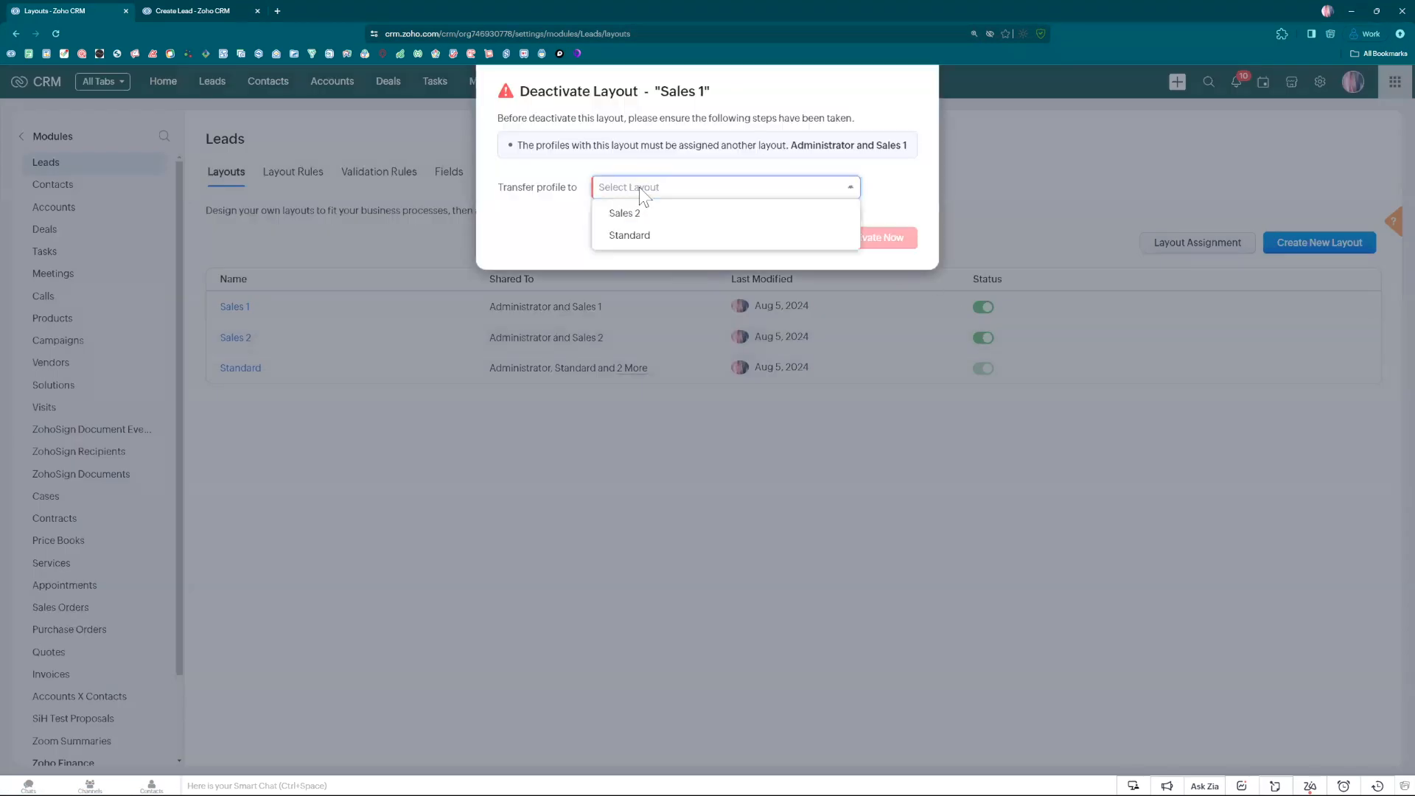
left_click(627, 235)
left_click(870, 242)
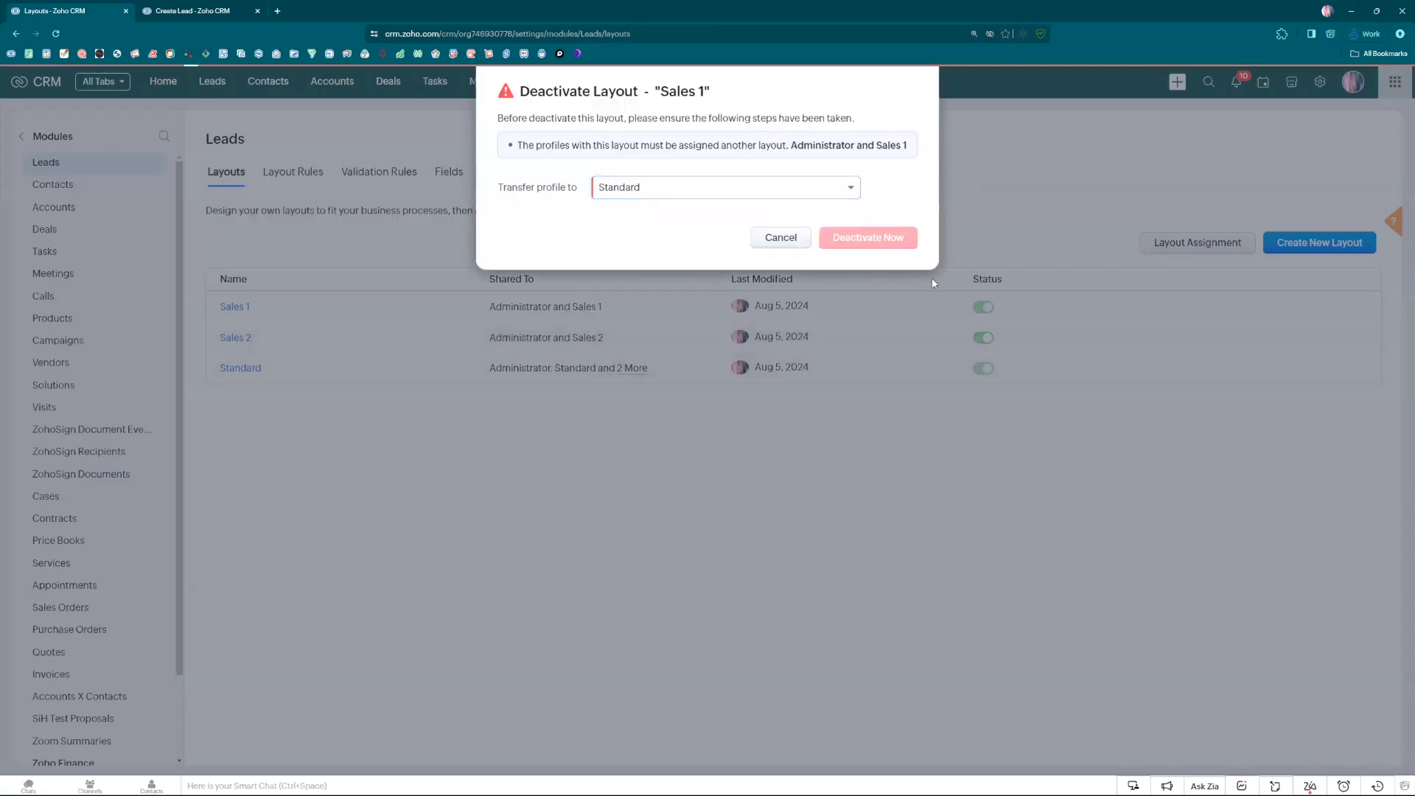
Deactivate the Sales 2 layout of the Leads module, transferring its profiles to Standard.
left_click(985, 341)
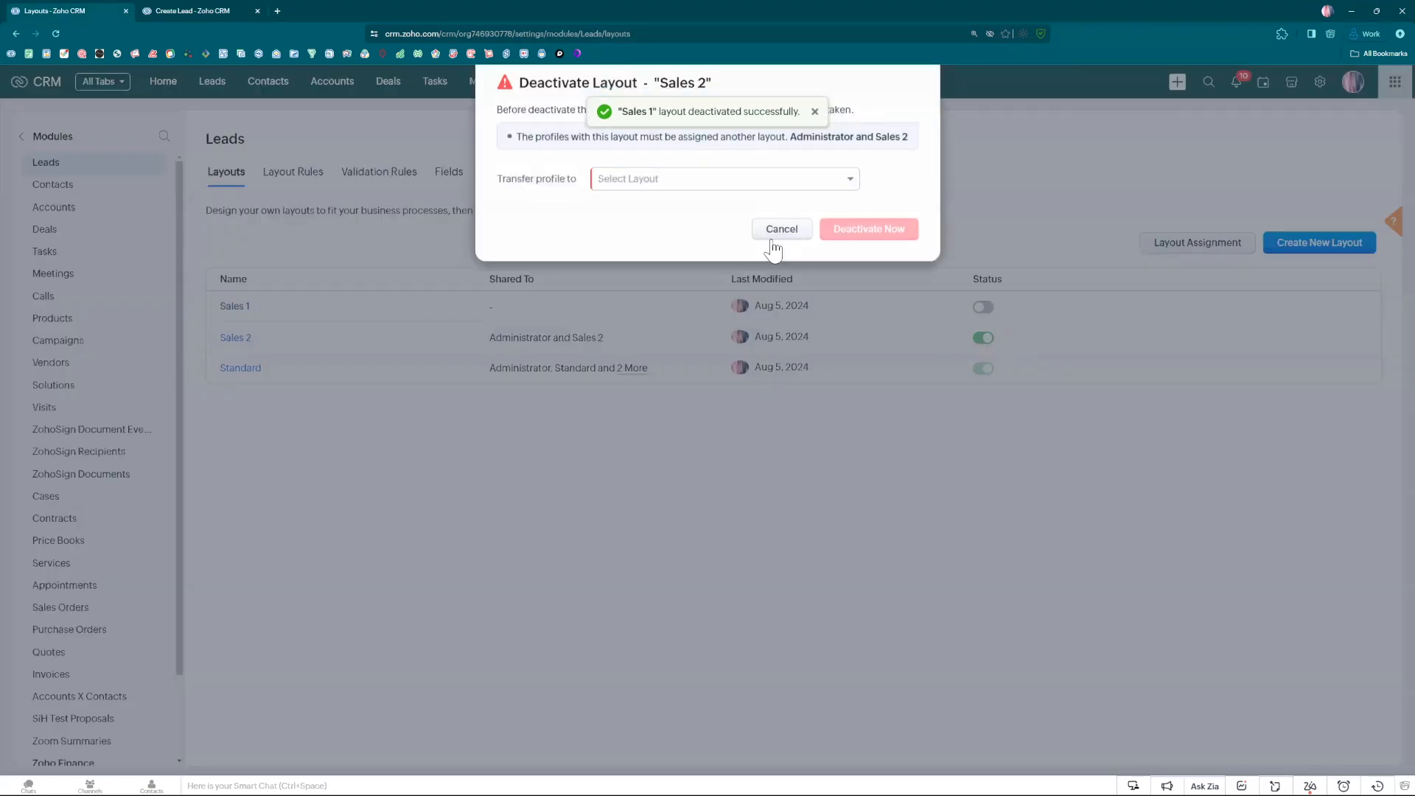
left_click(632, 187)
left_click(628, 213)
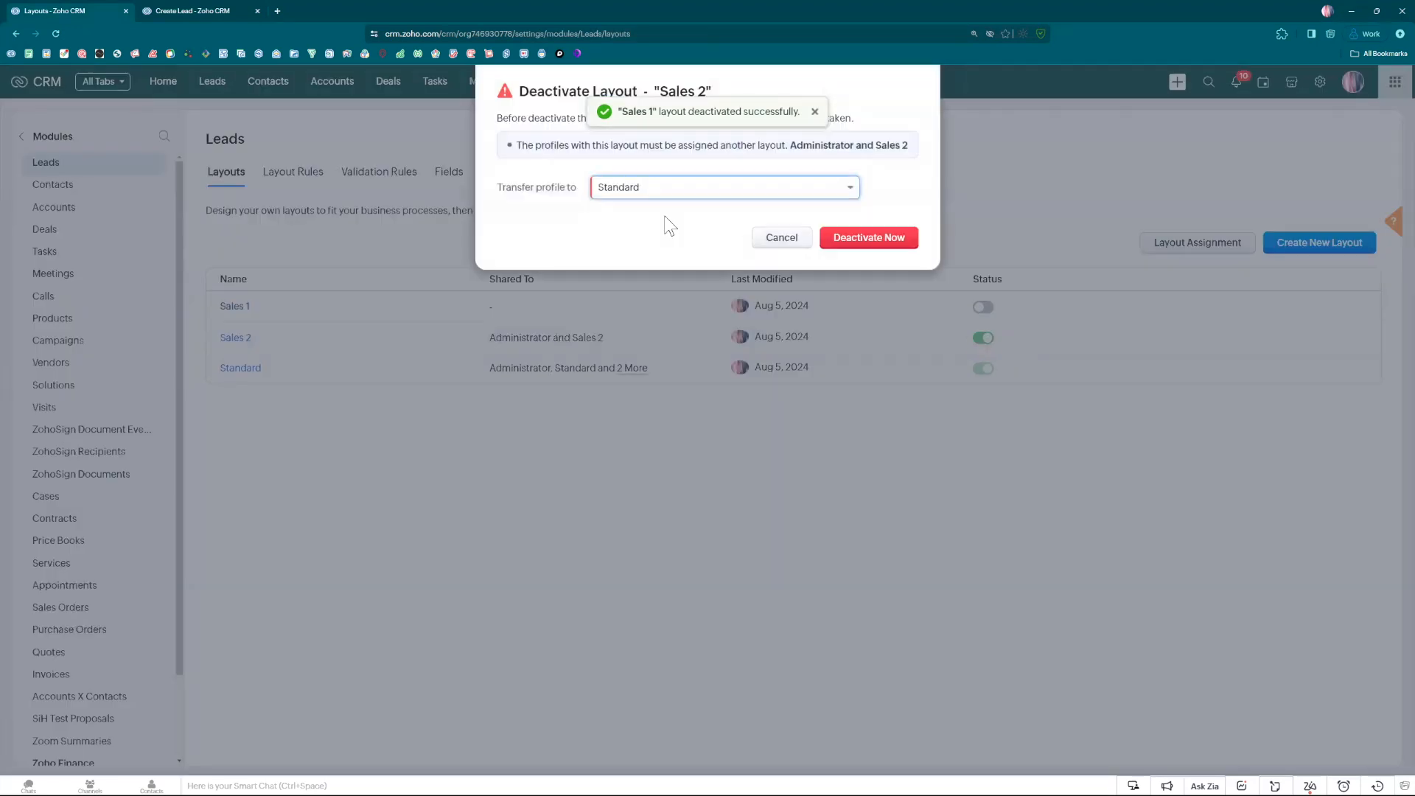
left_click(848, 239)
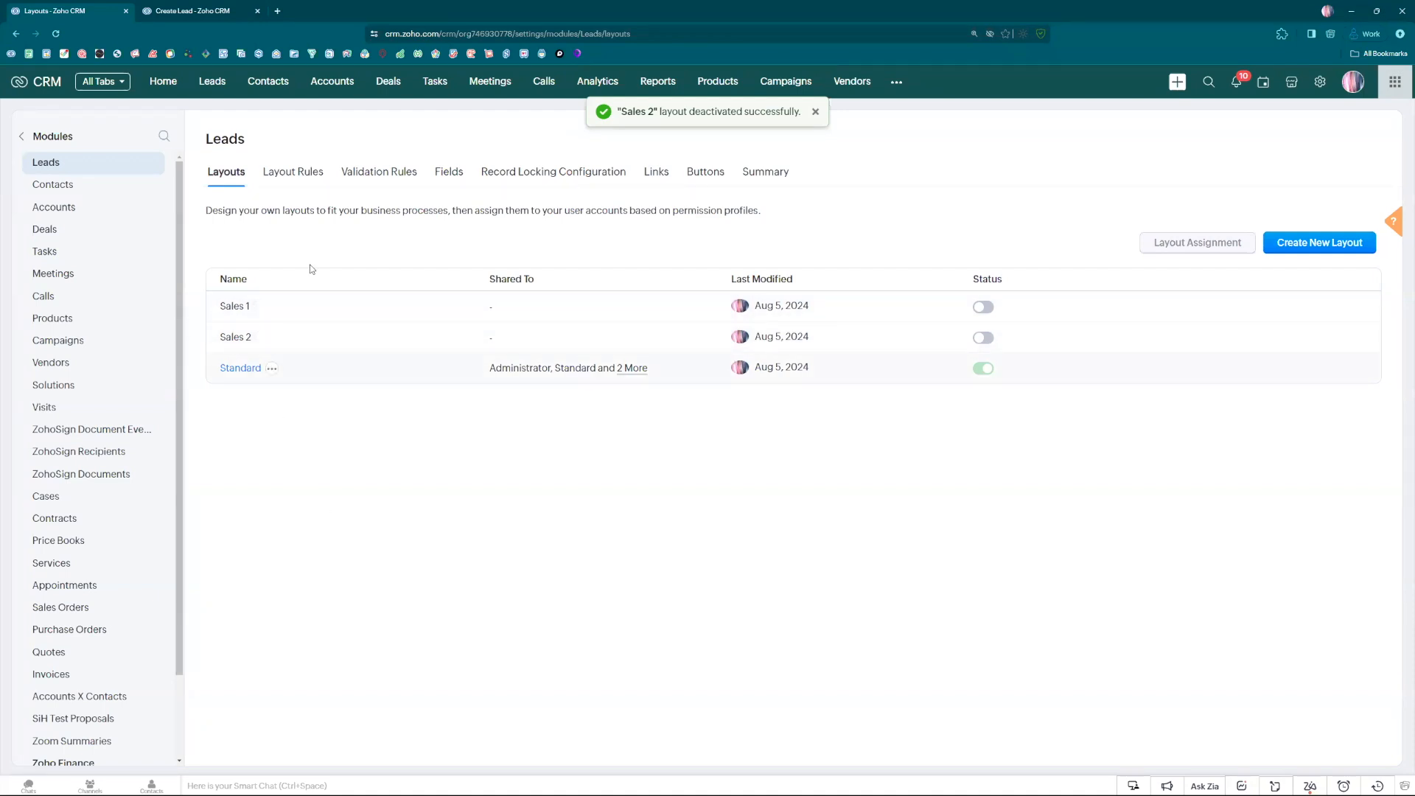
Start a new layout rule for Leads named Sales Type, with Record Type as the primary field controlling it.
left_click(287, 179)
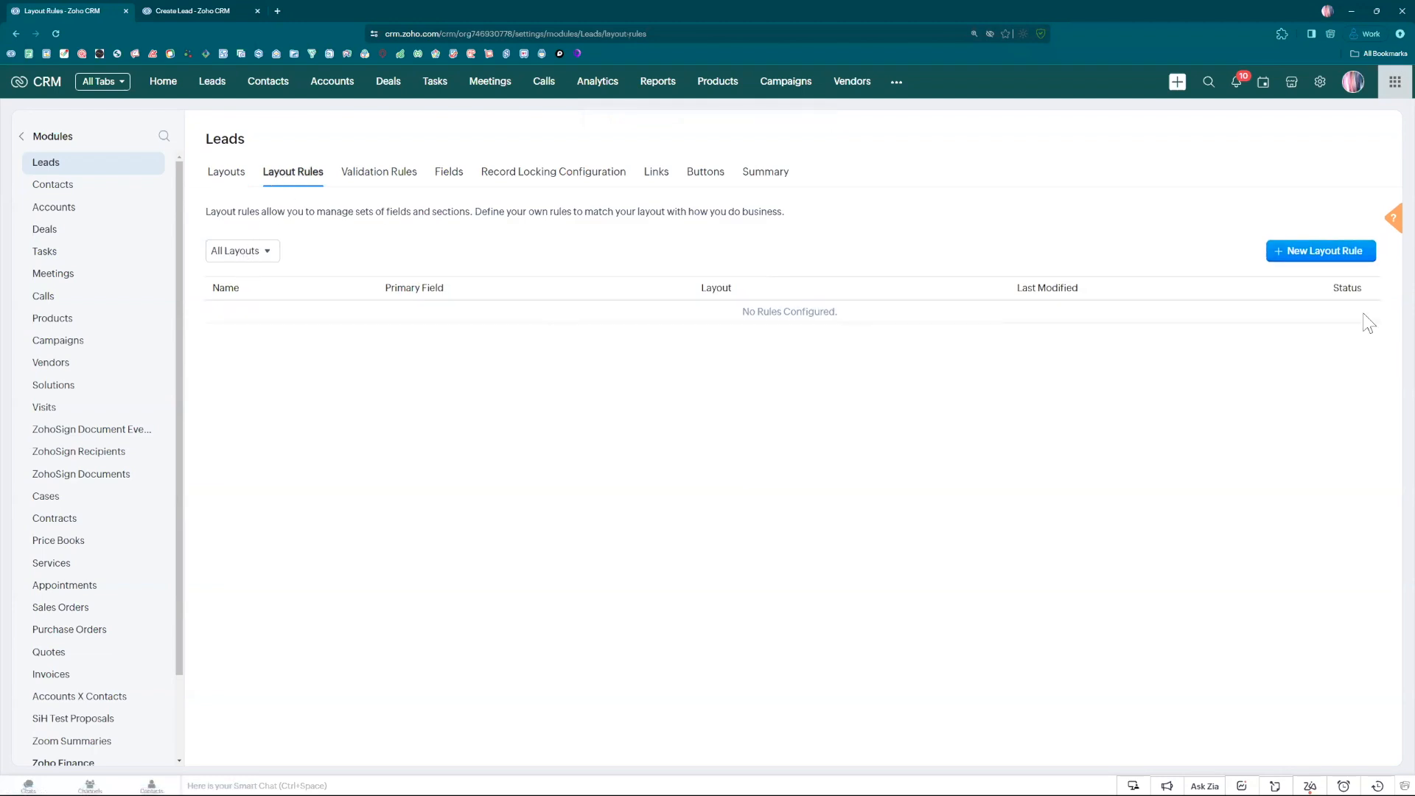
left_click(1324, 260)
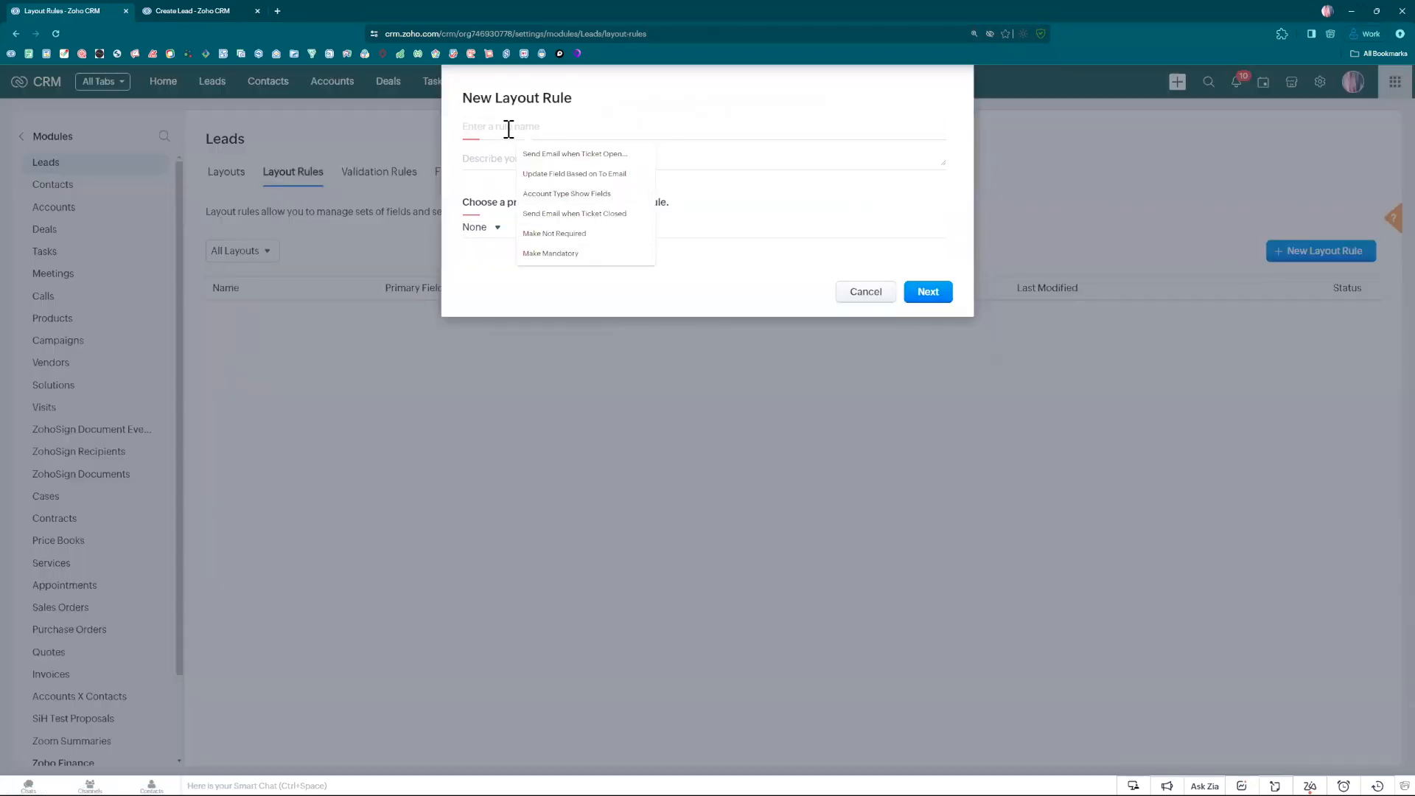
type("Sales Type")
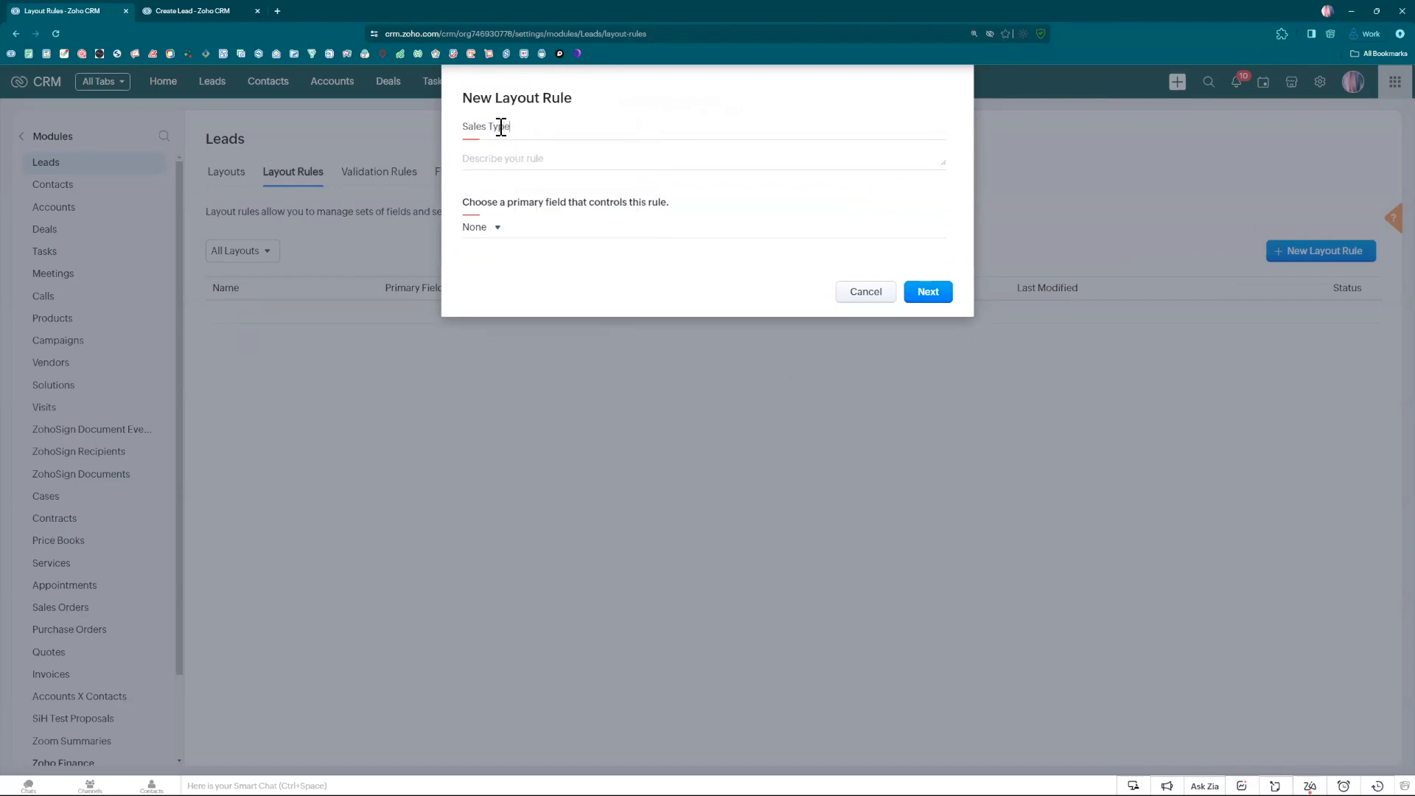
left_click(488, 229)
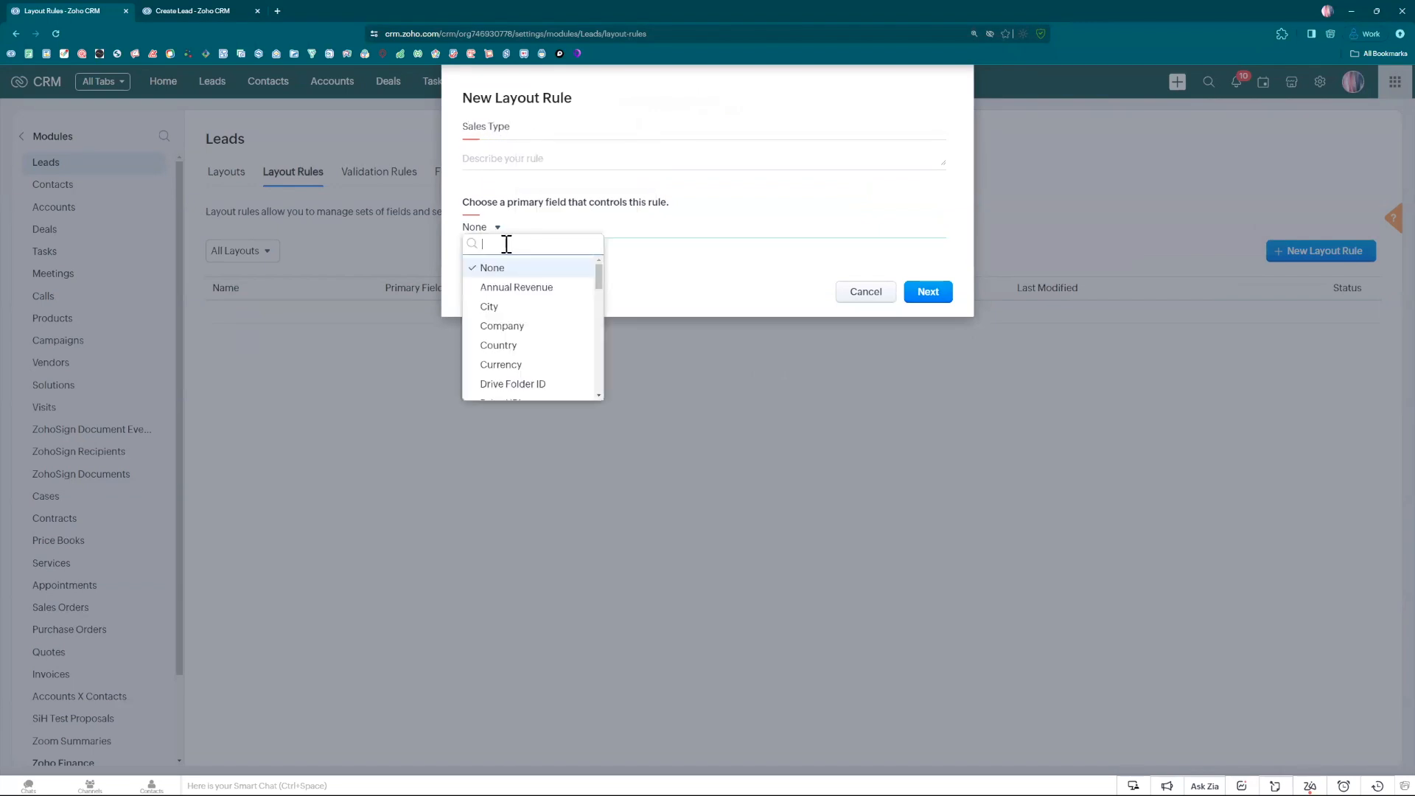
type("typ")
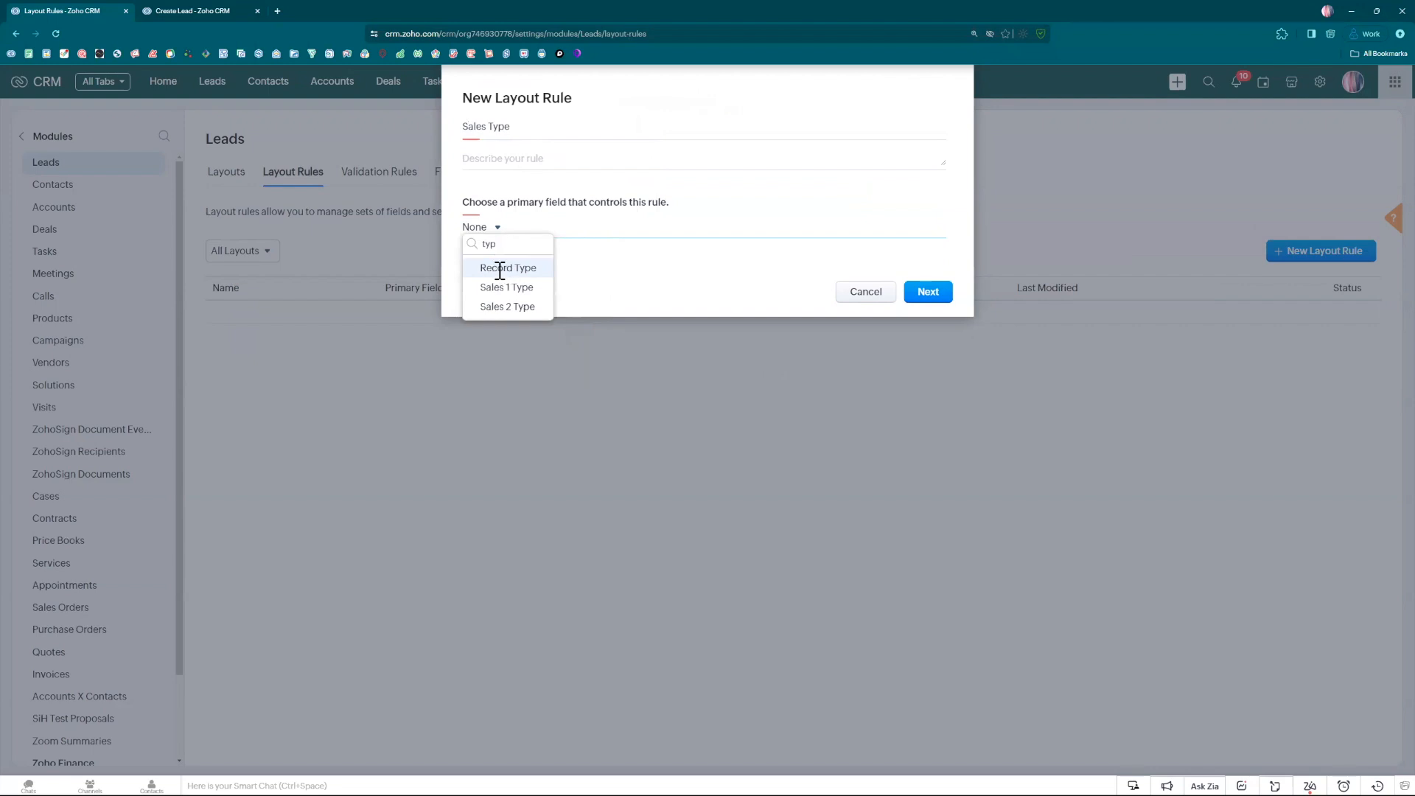
left_click(499, 269)
Set the rule's initiating condition to Record Type is Sales 1 and continue to the rule's action setup.
left_click(575, 302)
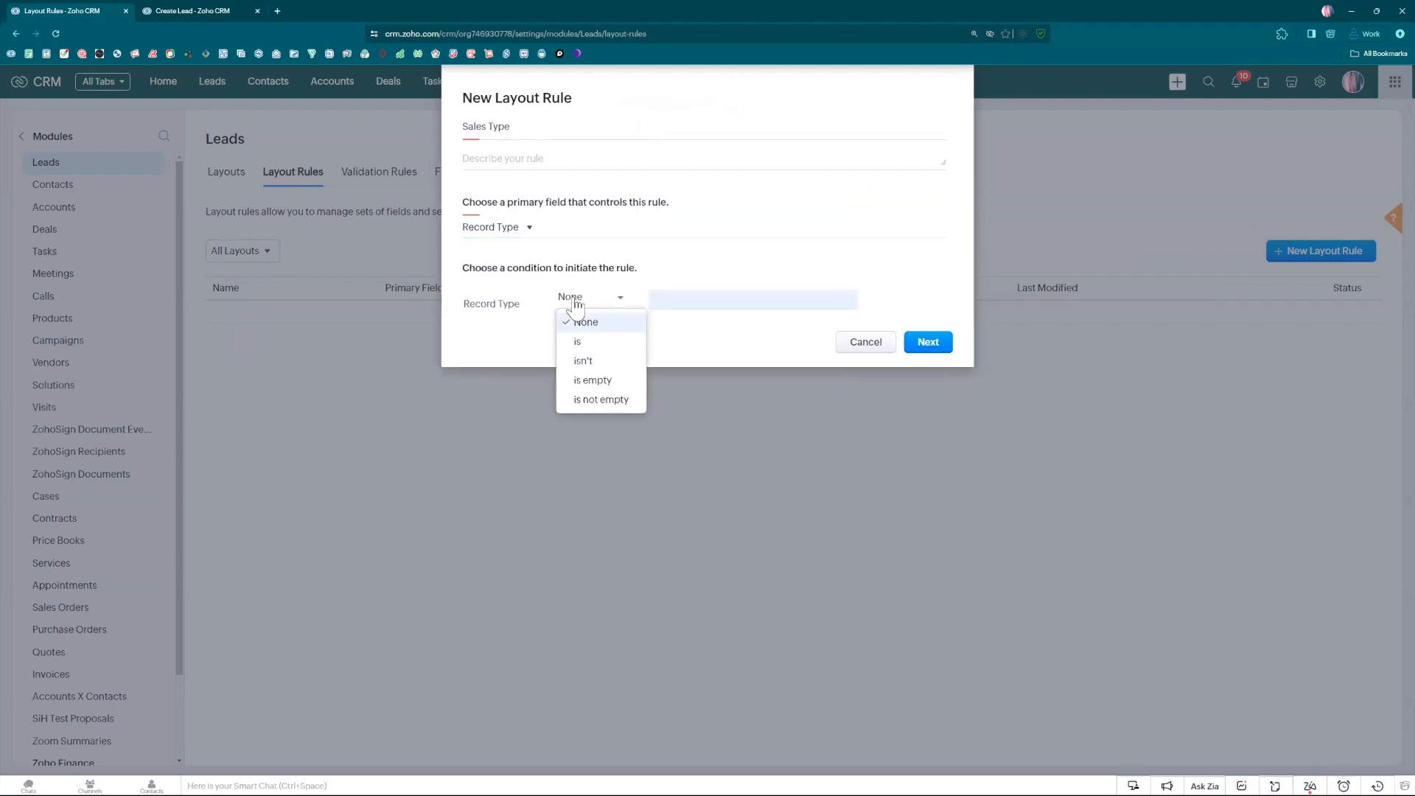
left_click(578, 342)
left_click(672, 298)
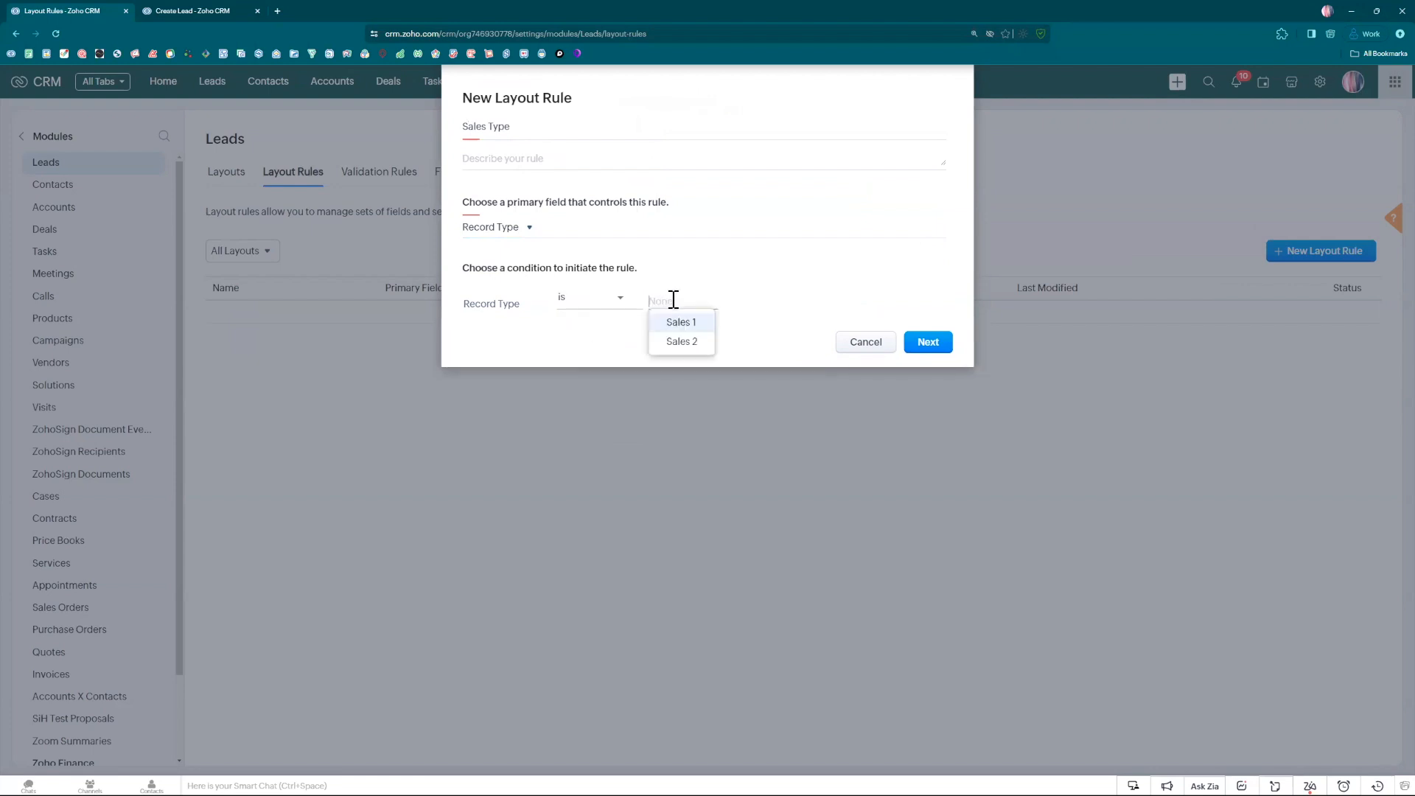
left_click(681, 325)
left_click(927, 343)
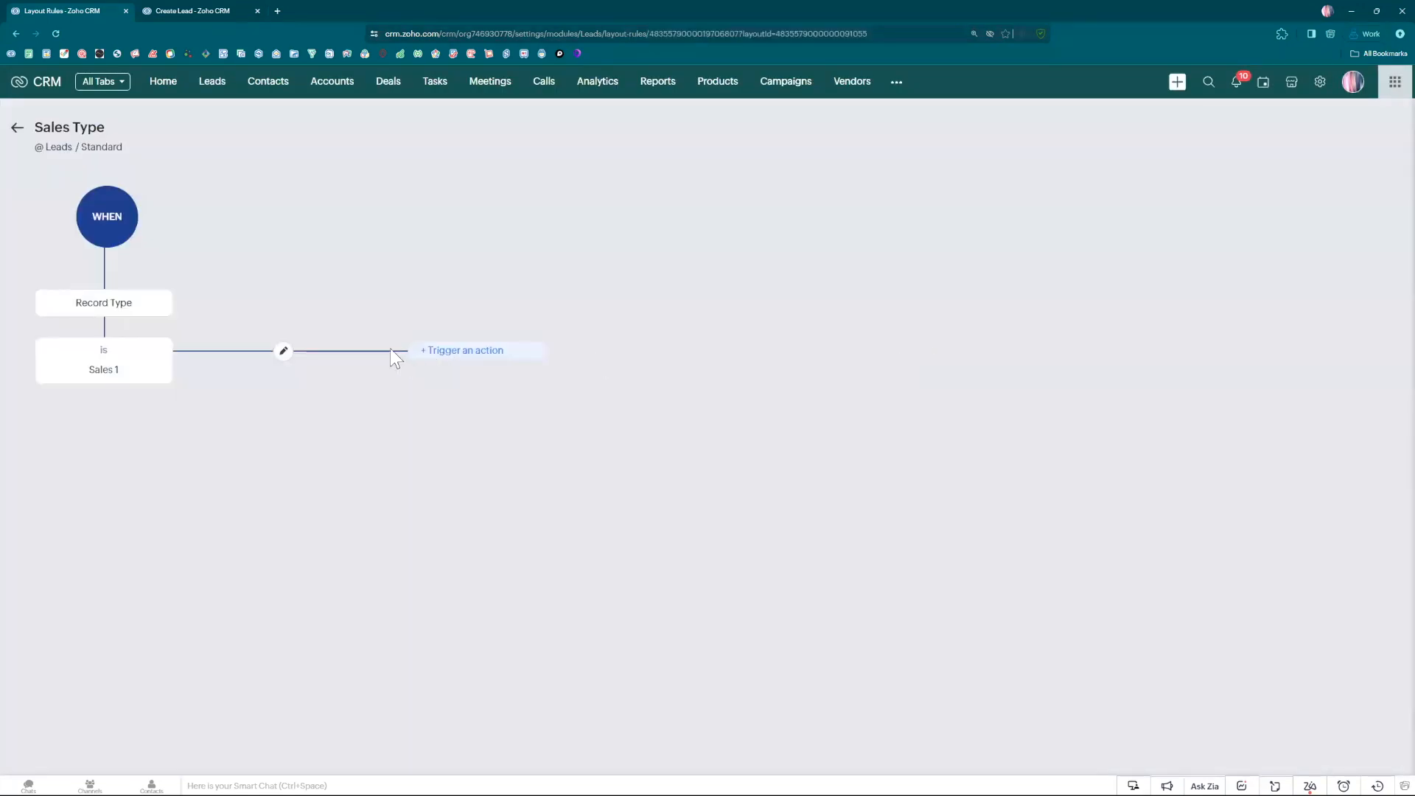
Add a Show Sections action to the Sales 1 condition that shows the Sales 1 Extra Info section, and save it.
left_click(450, 359)
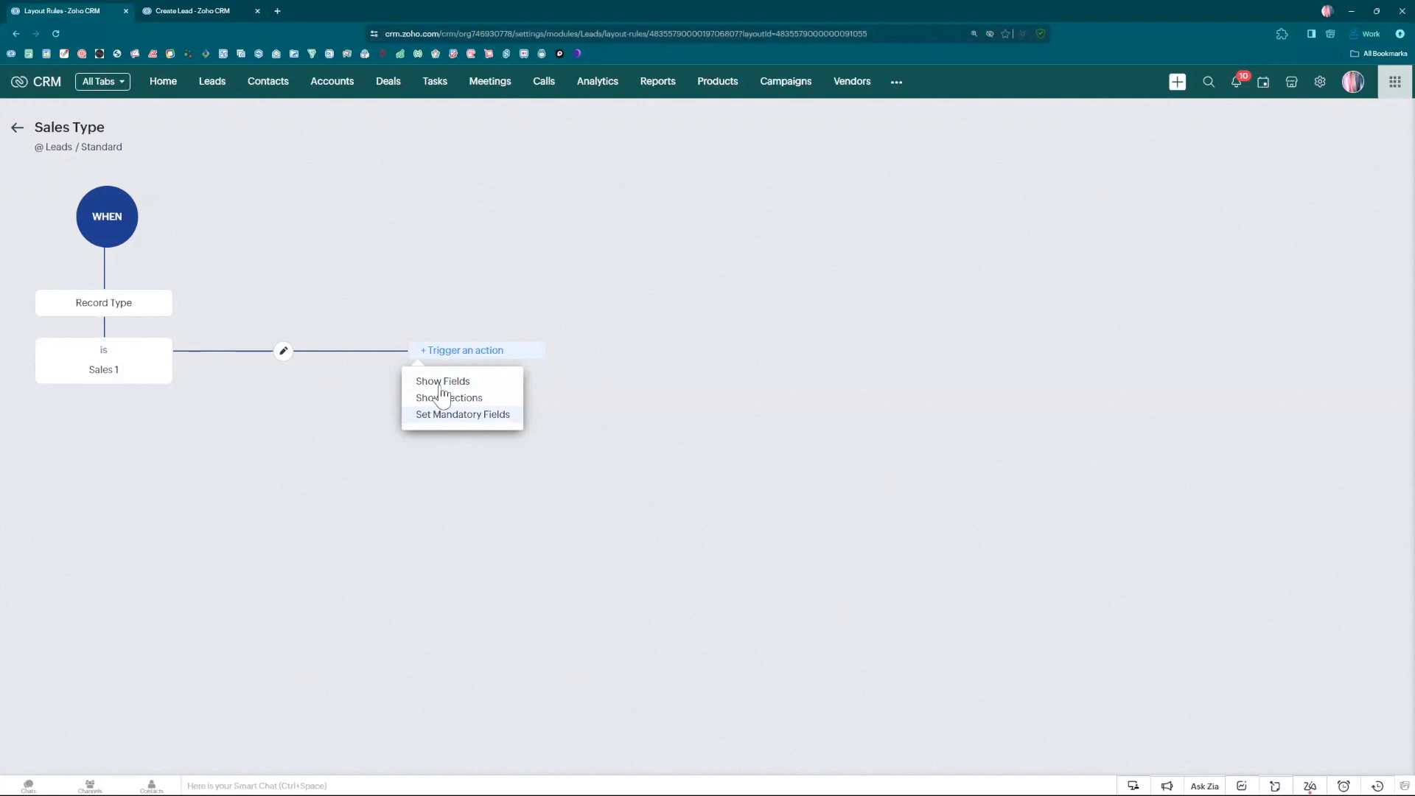
left_click(443, 397)
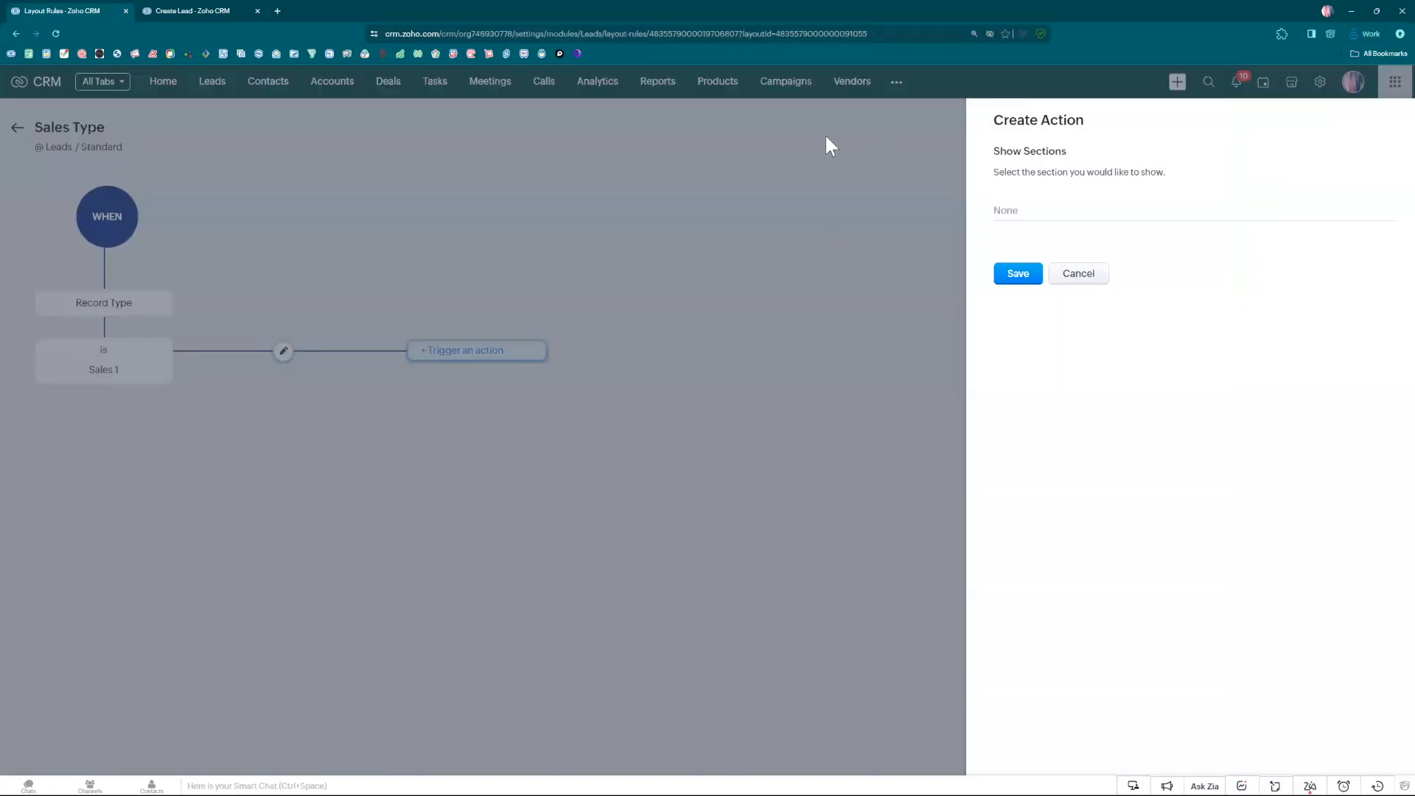
left_click(1171, 215)
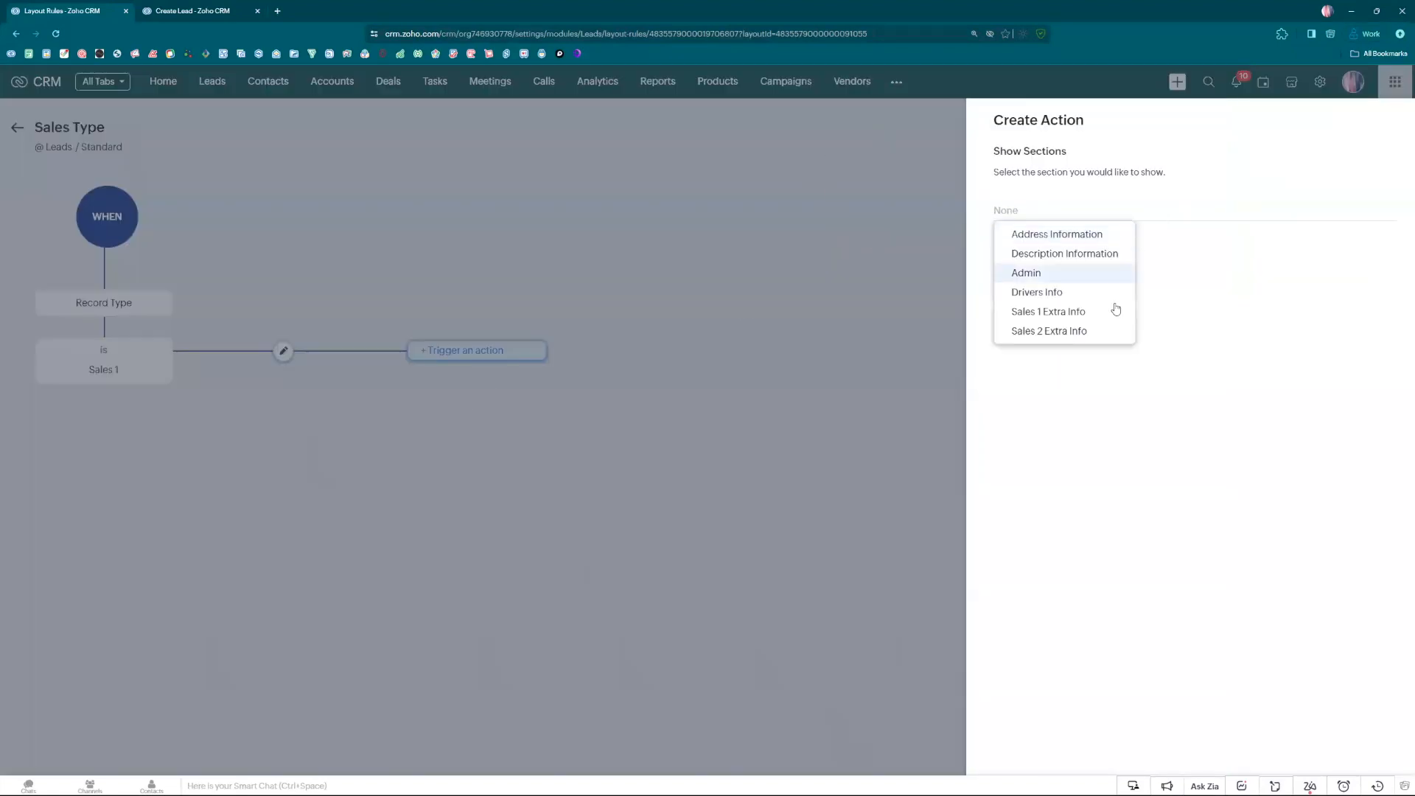
left_click(1070, 314)
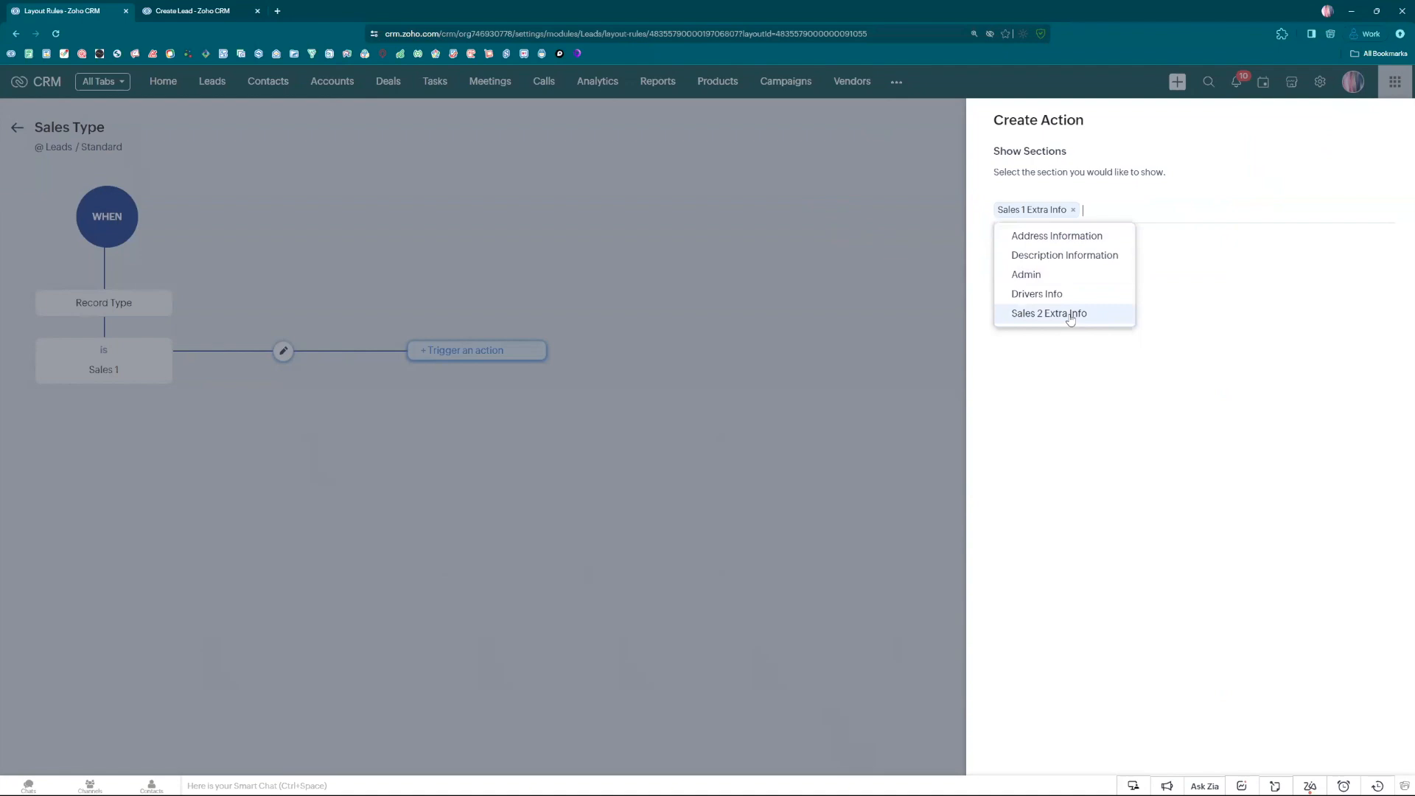
left_click(1102, 394)
left_click(1020, 279)
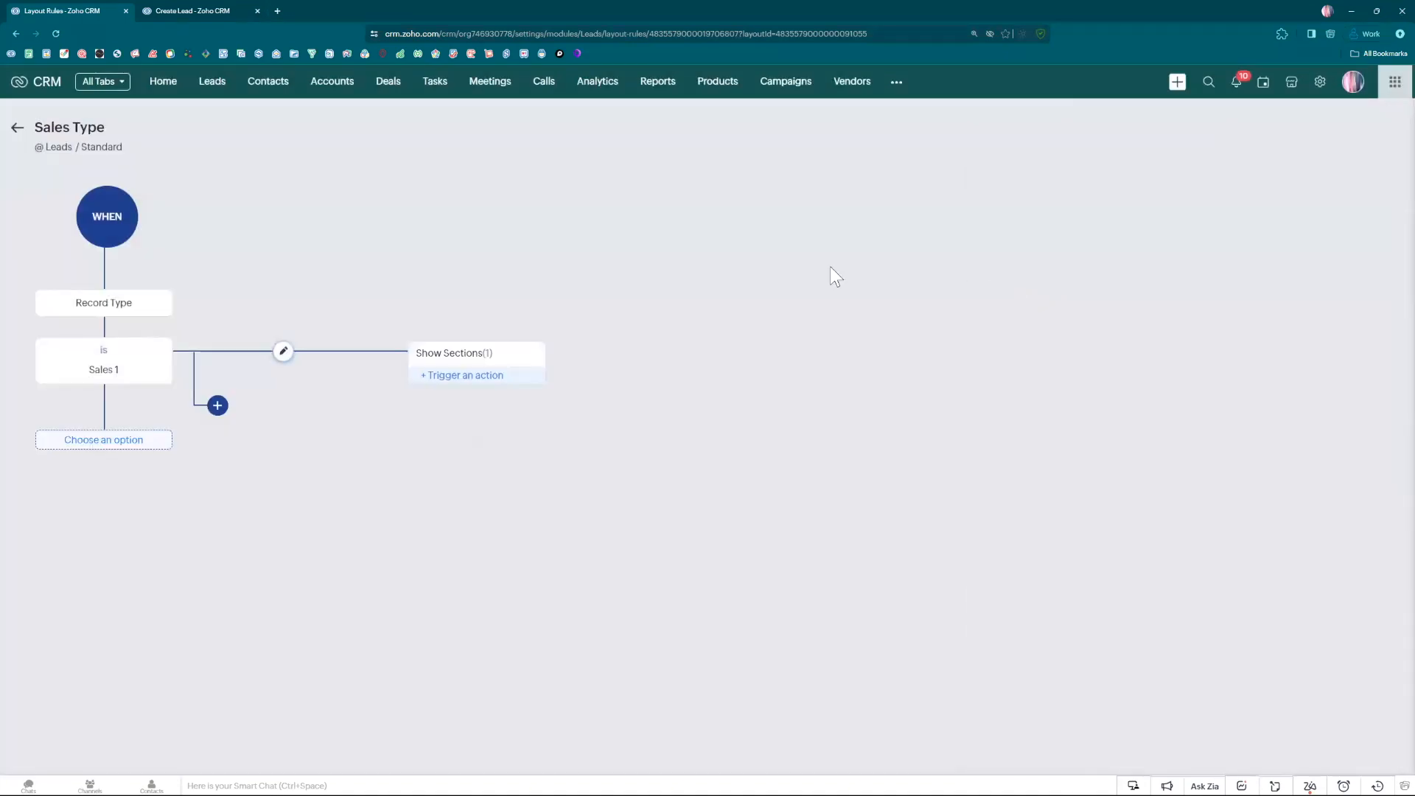
Add a second condition to the Sales Type rule: Record Type is Sales 2.
left_click(104, 448)
left_click(159, 483)
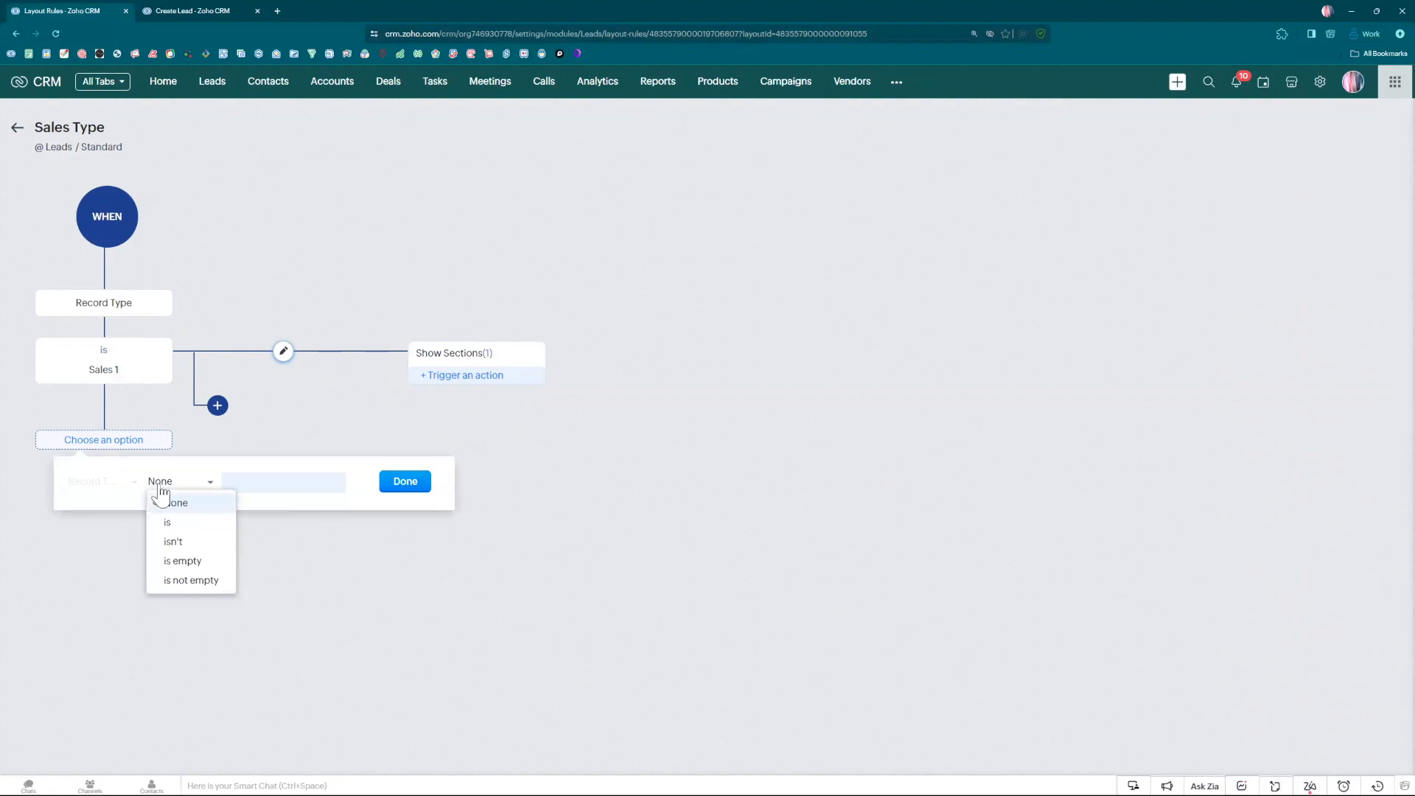
left_click(171, 521)
left_click(256, 484)
left_click(251, 522)
left_click(406, 481)
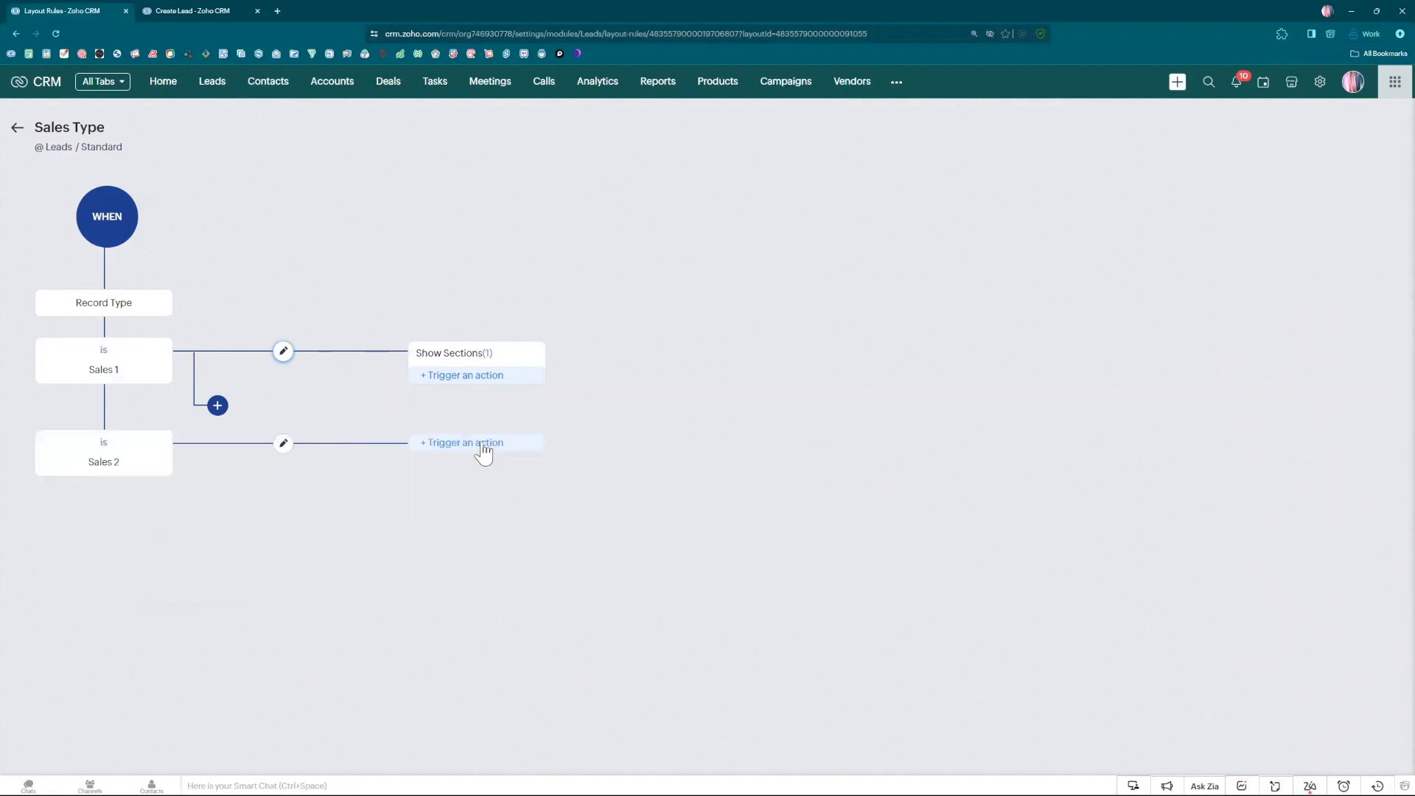
Add a Show Sections action to the Sales 2 condition that shows the Sales 2 Extra Info section, and save it.
left_click(480, 446)
left_click(464, 490)
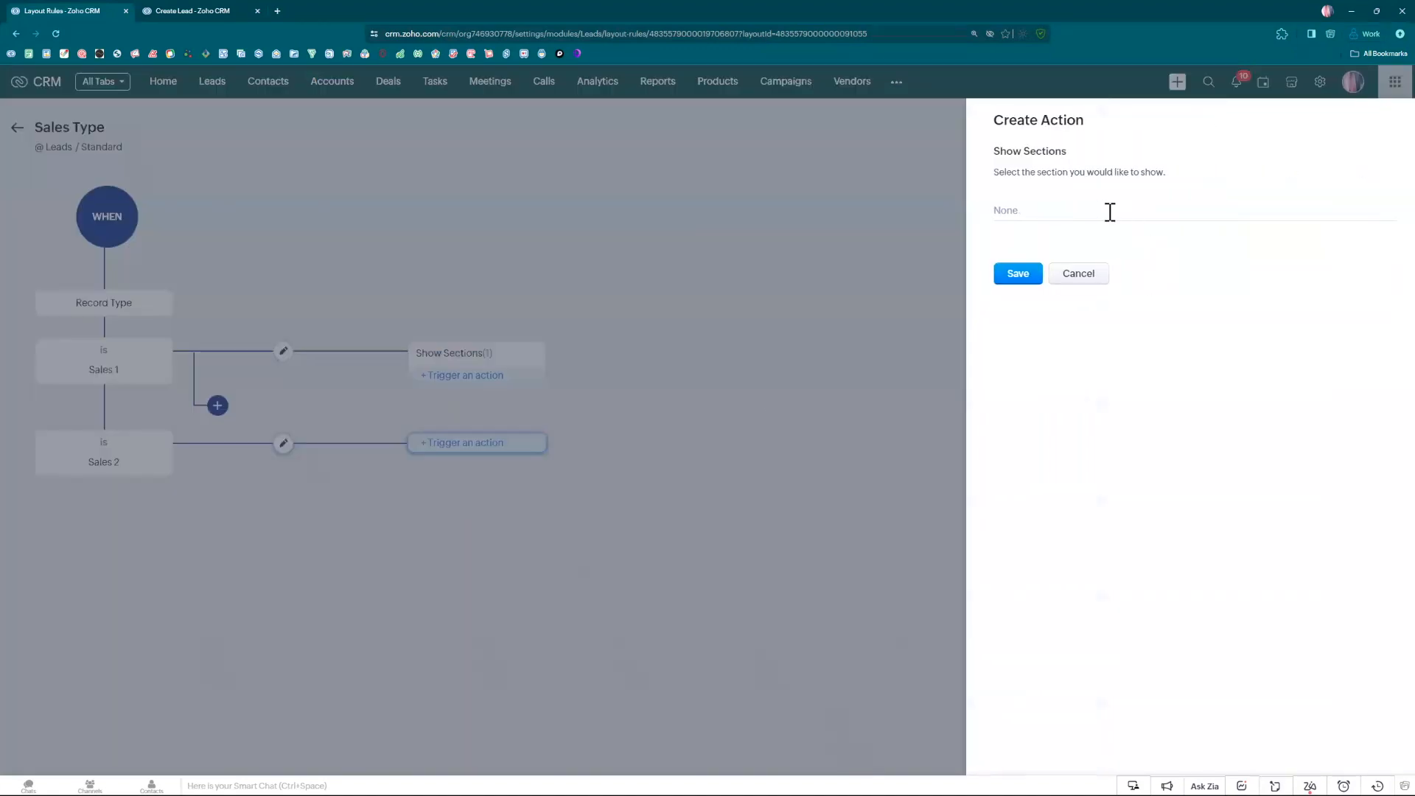
left_click(1106, 212)
left_click(1060, 332)
left_click(1083, 419)
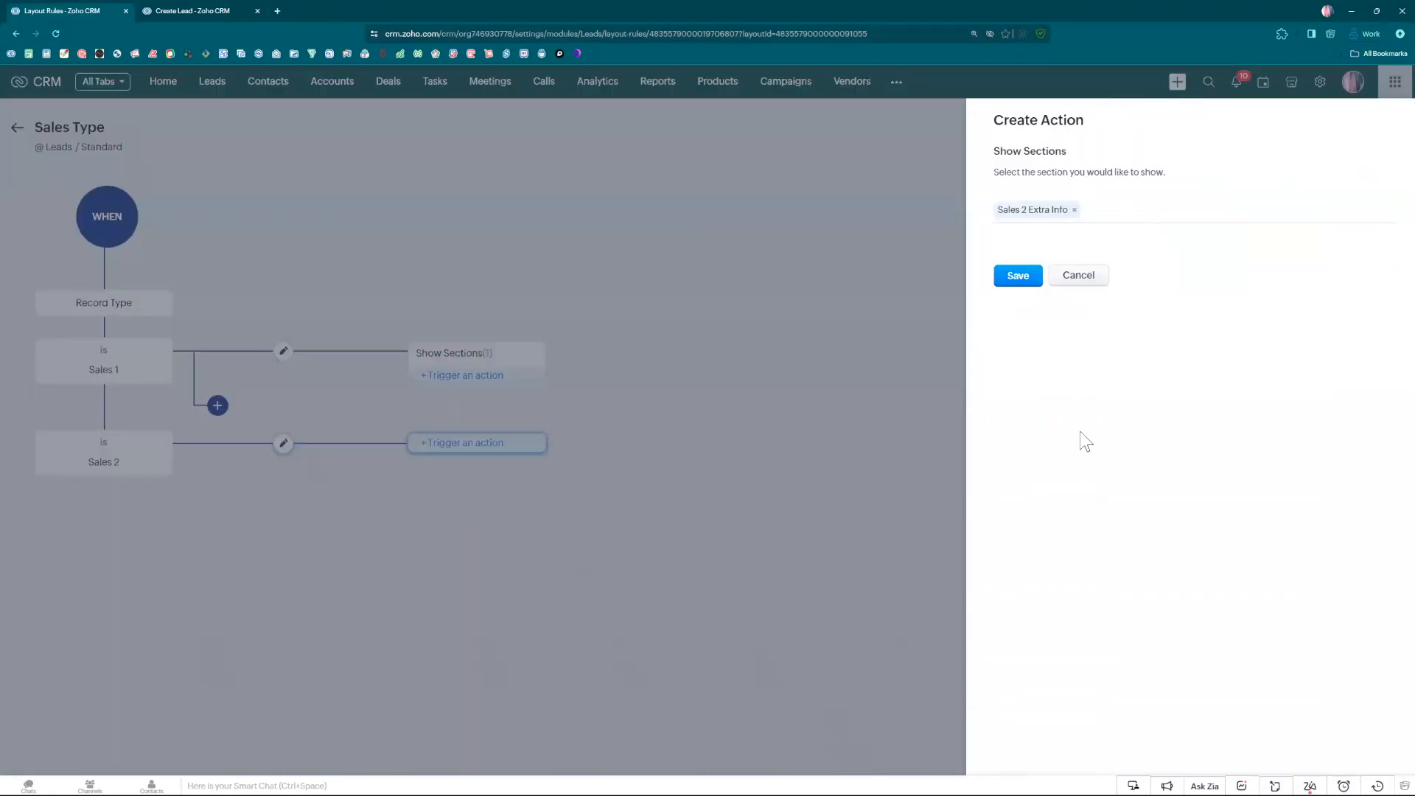
left_click(1021, 279)
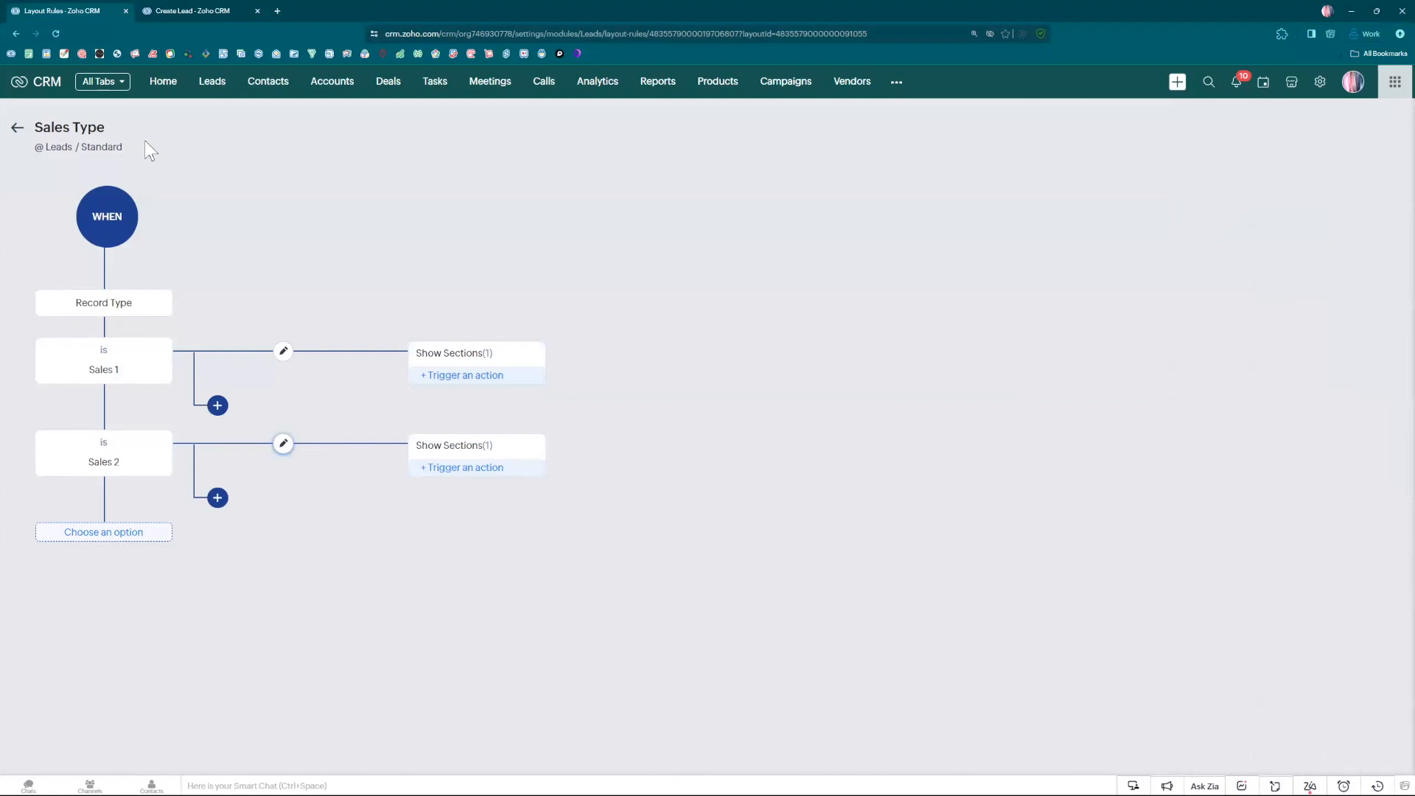
Open the Cornerstone Solutions Inc. lead from the Leads list and examine which sections its details contain.
left_click(211, 83)
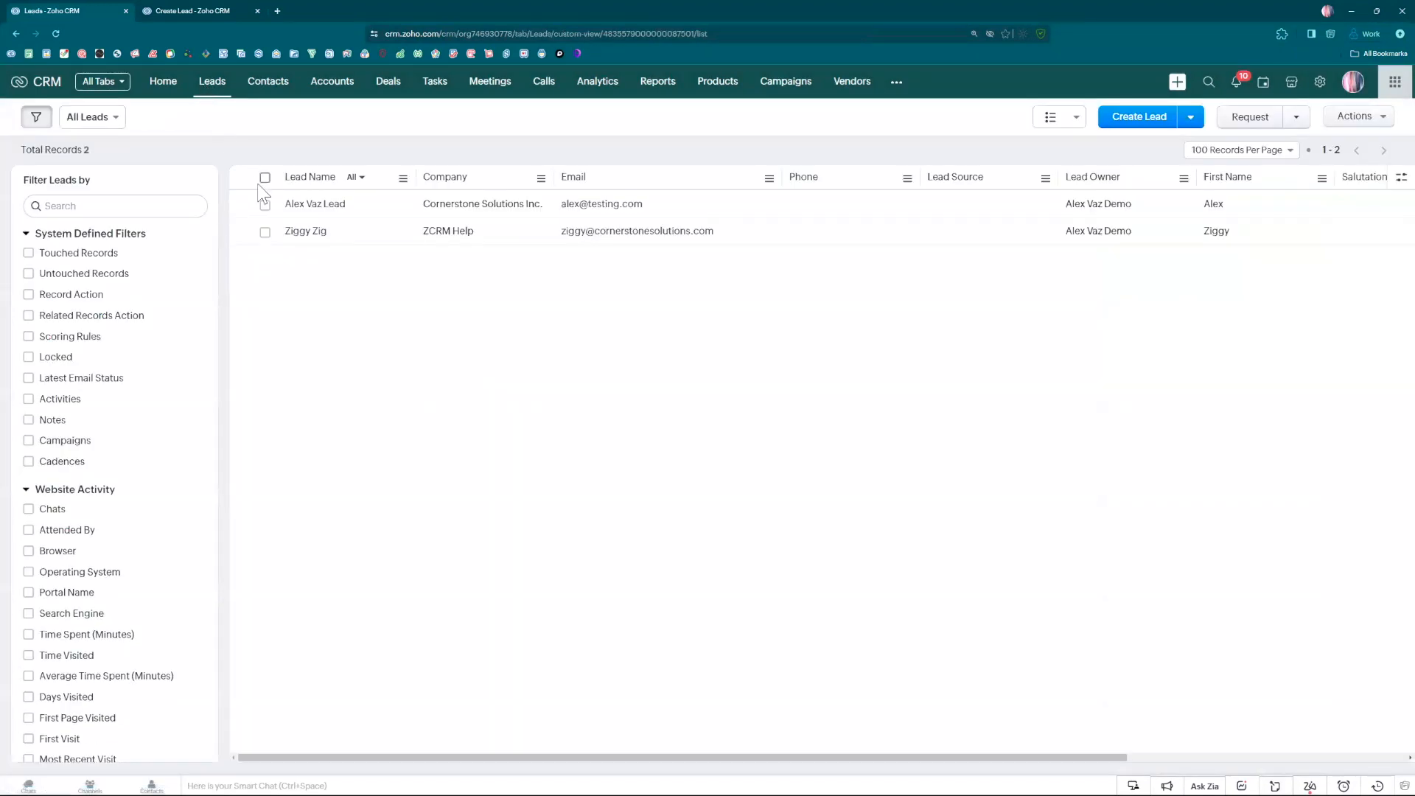
left_click(318, 209)
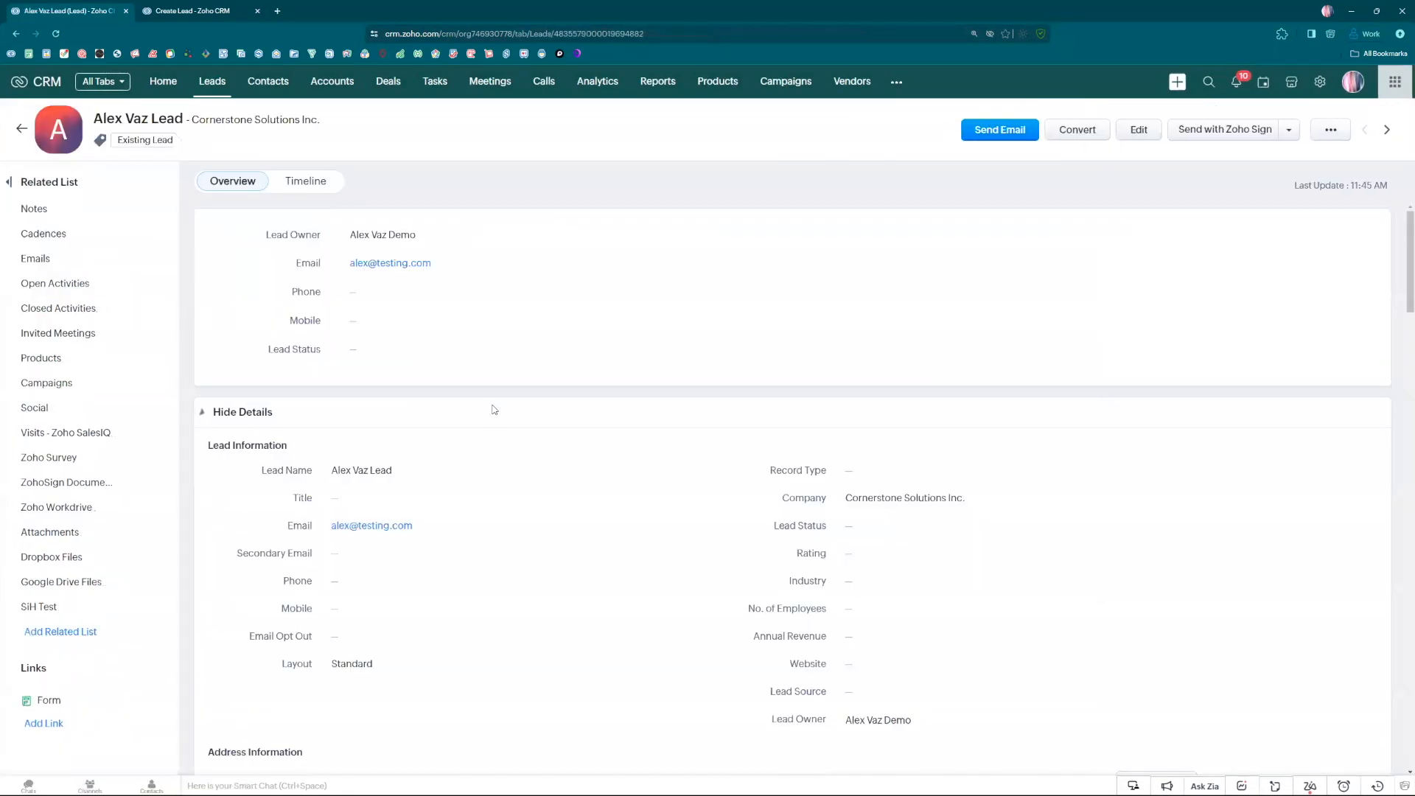
scroll(493, 415, "down", 3)
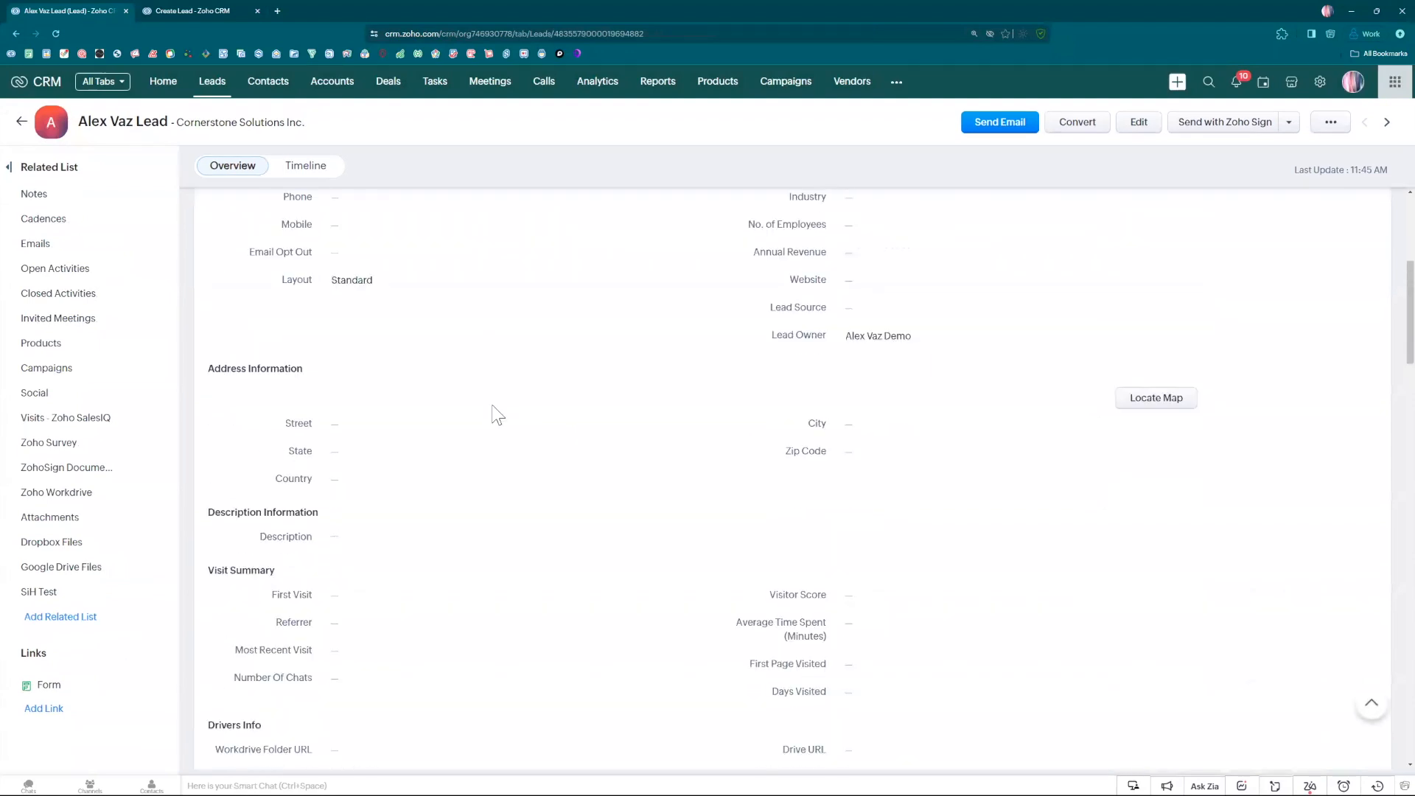
scroll(367, 466, "up", 1)
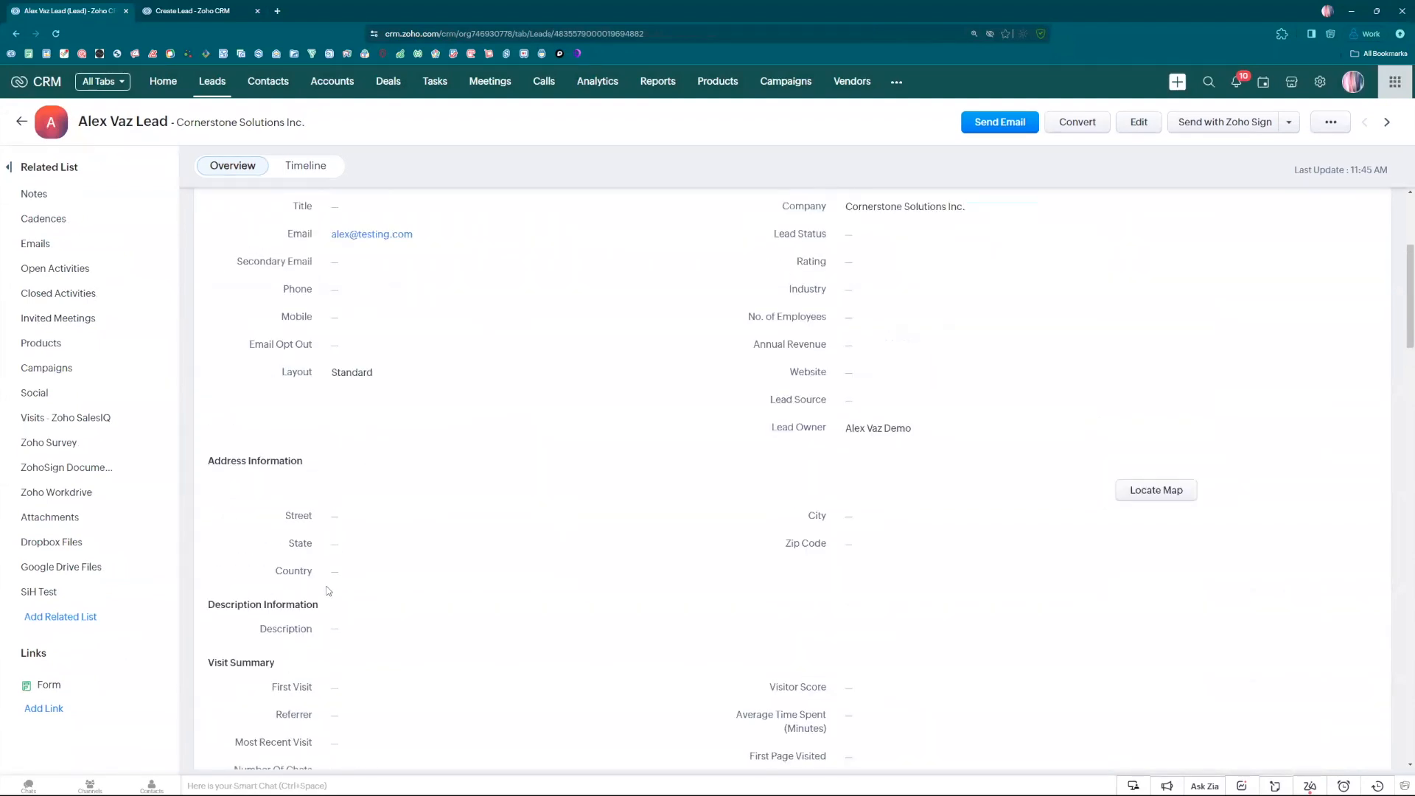
scroll(334, 467, "up", 2)
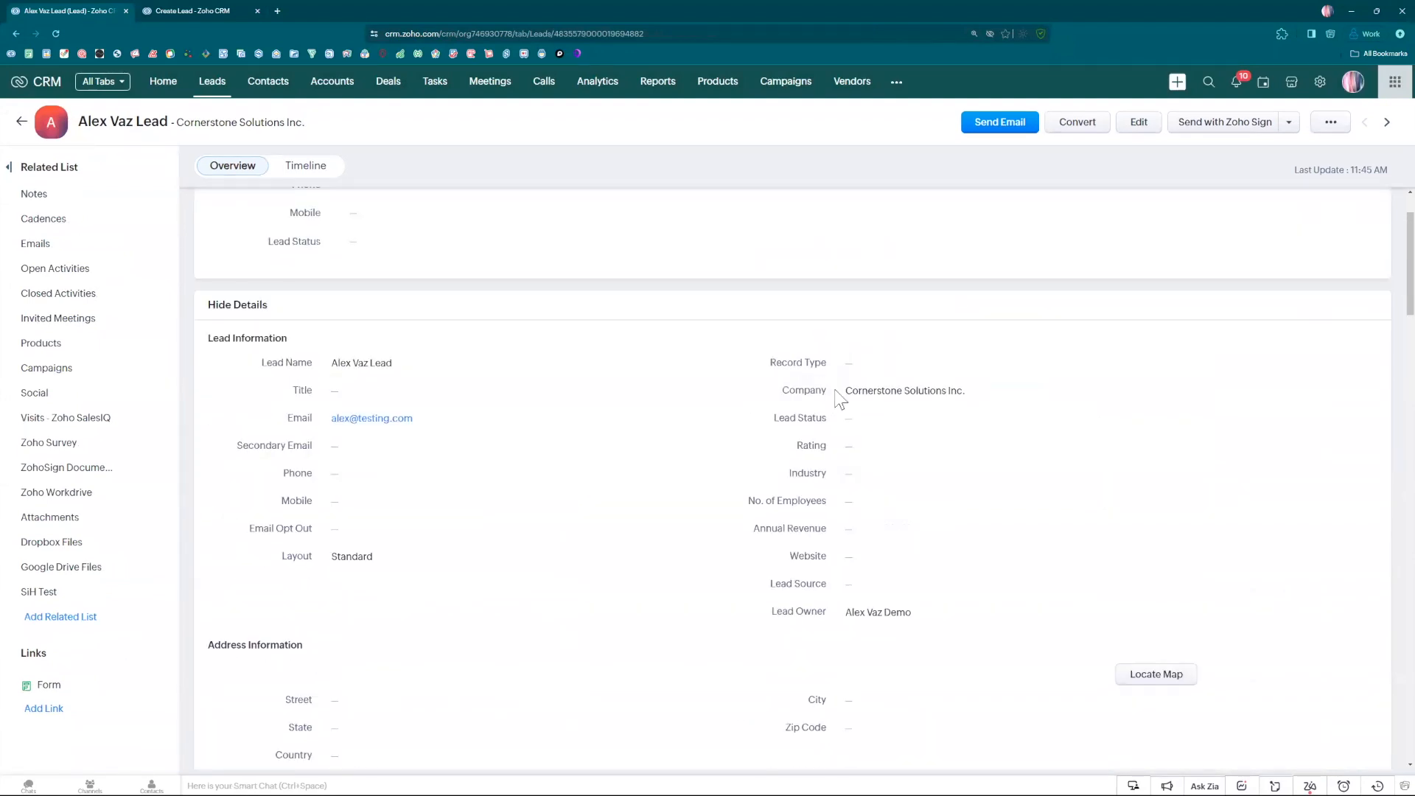
Set the lead's Record Type to Sales 1 and check its details for the matching extra info section.
left_click(863, 370)
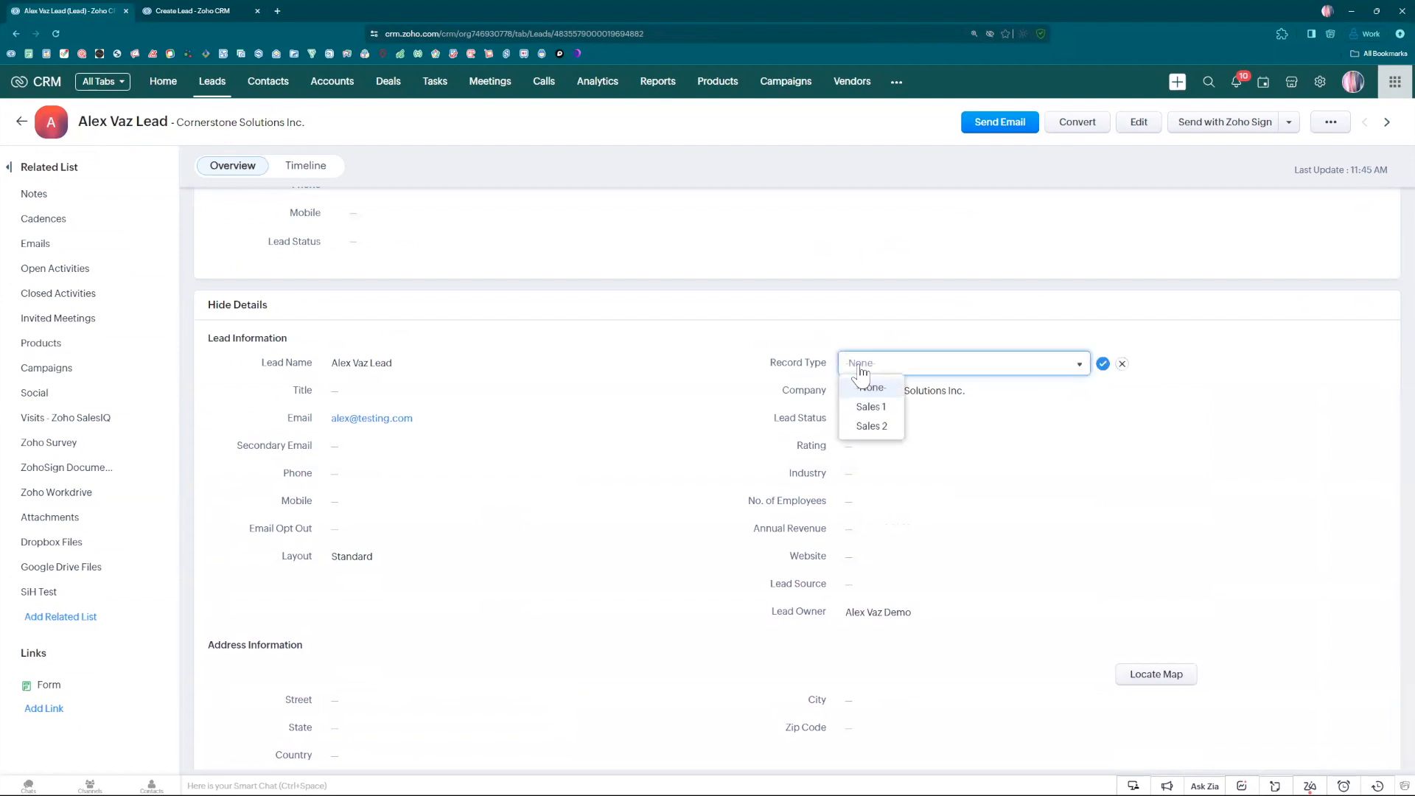
left_click(873, 408)
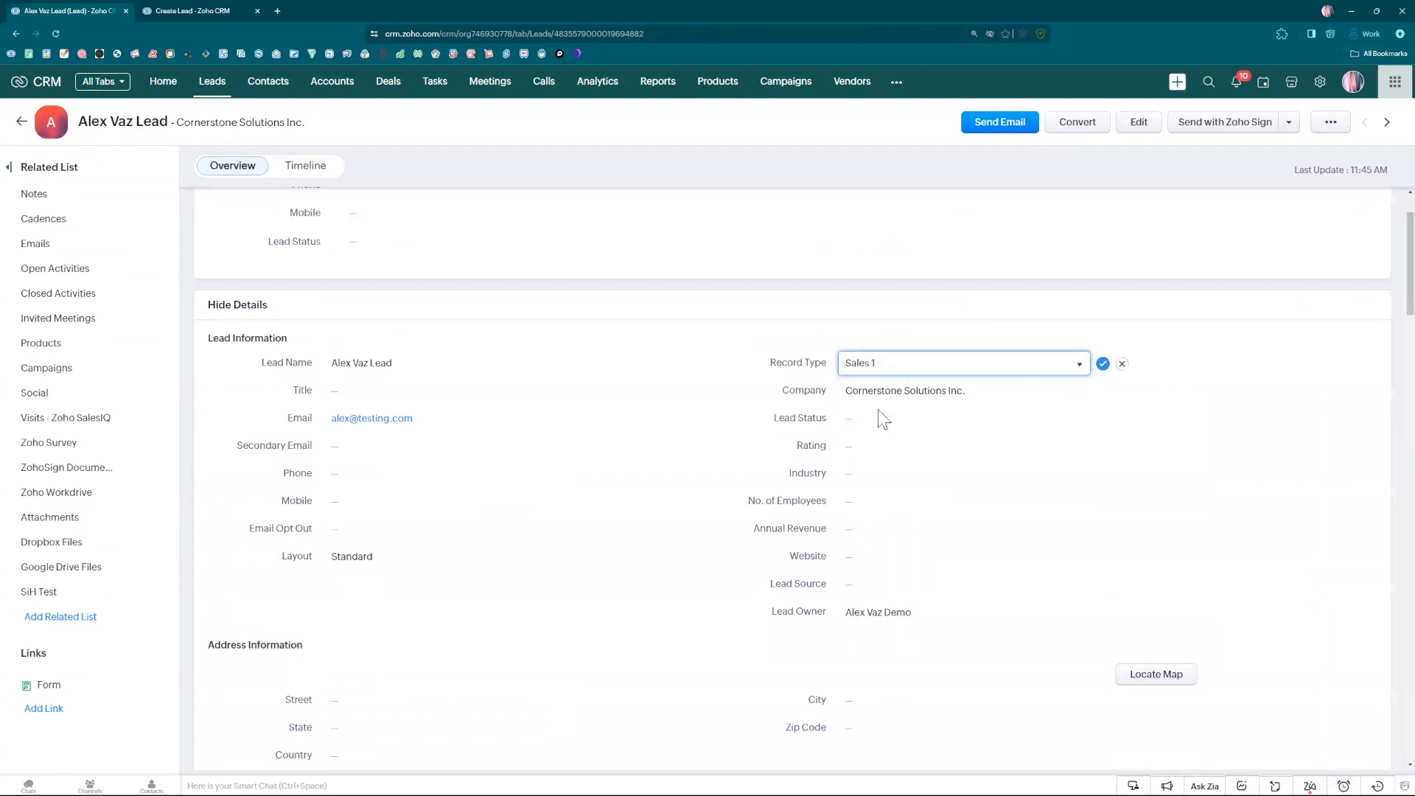
scroll(420, 490, "down", 1)
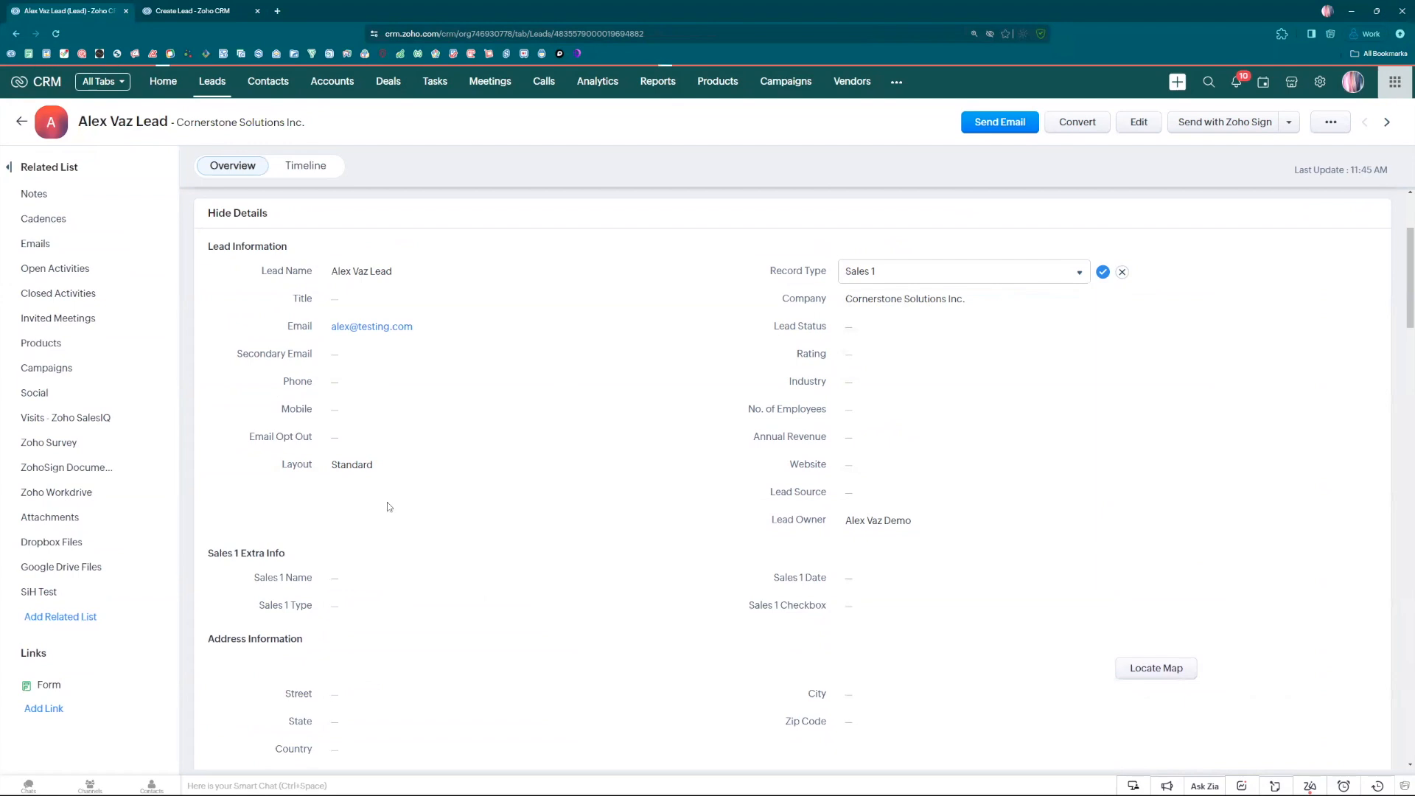
left_click(309, 576)
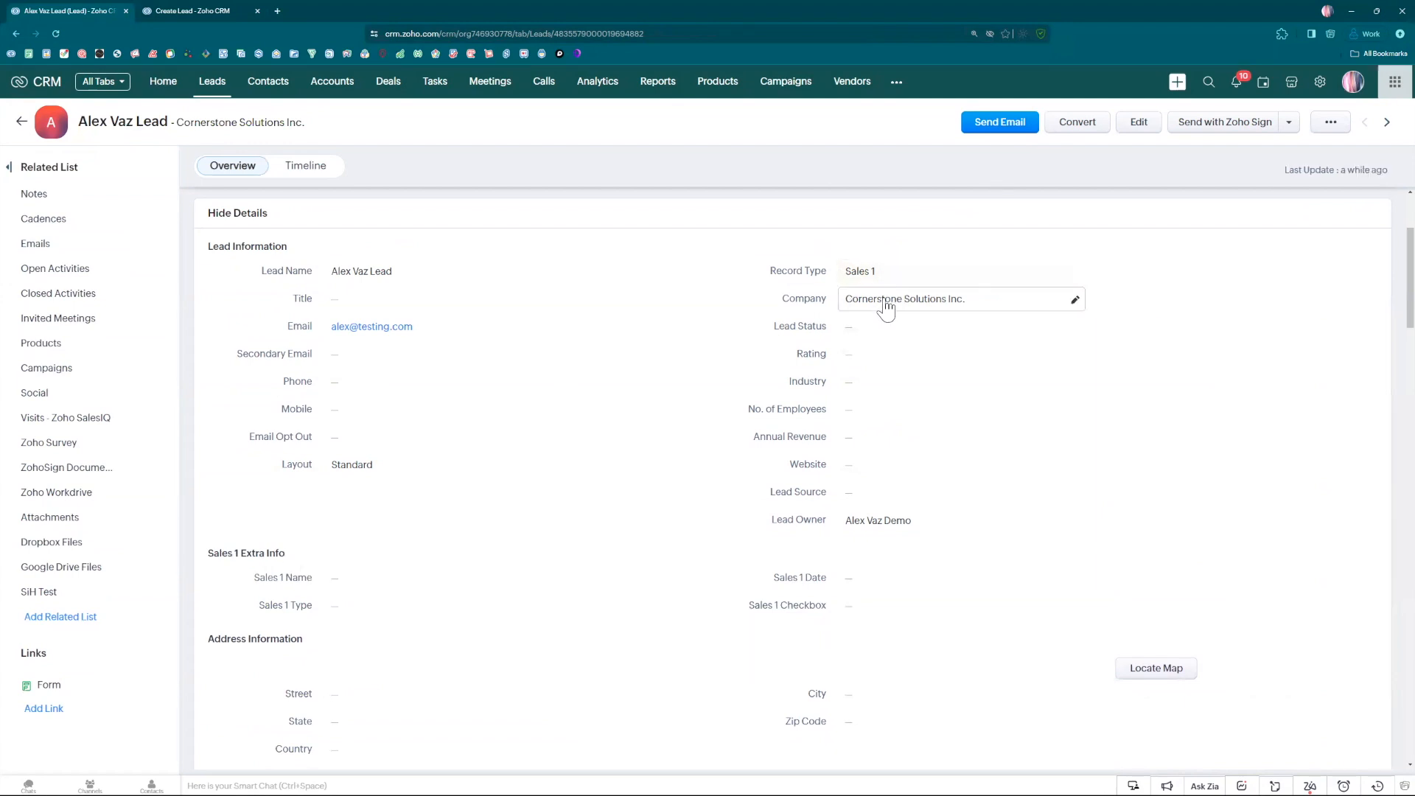
Set the lead's Record Type to Sales 2, save it, and check its details for the matching extra info section.
left_click(886, 276)
left_click(881, 341)
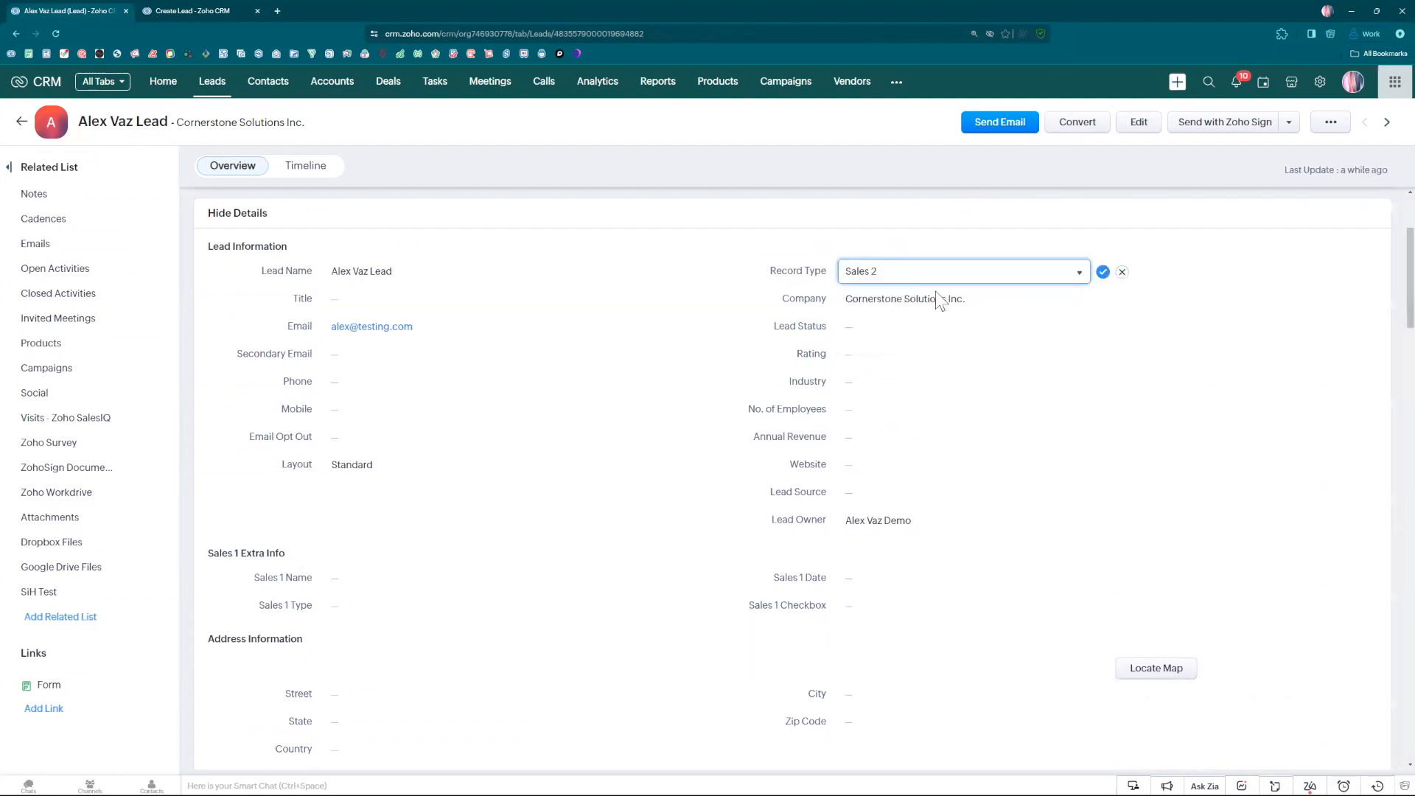
left_click(1102, 272)
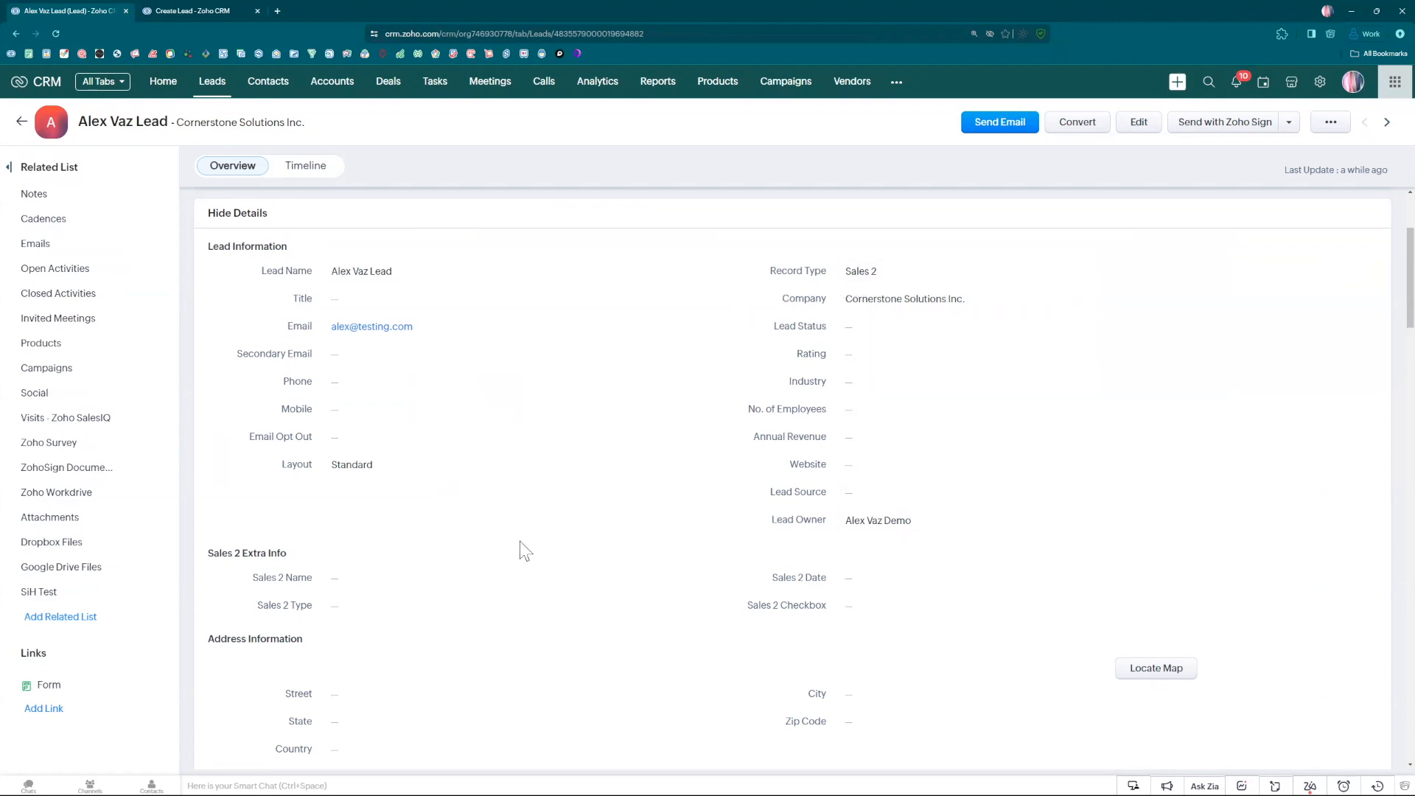
scroll(545, 525, "down", 1)
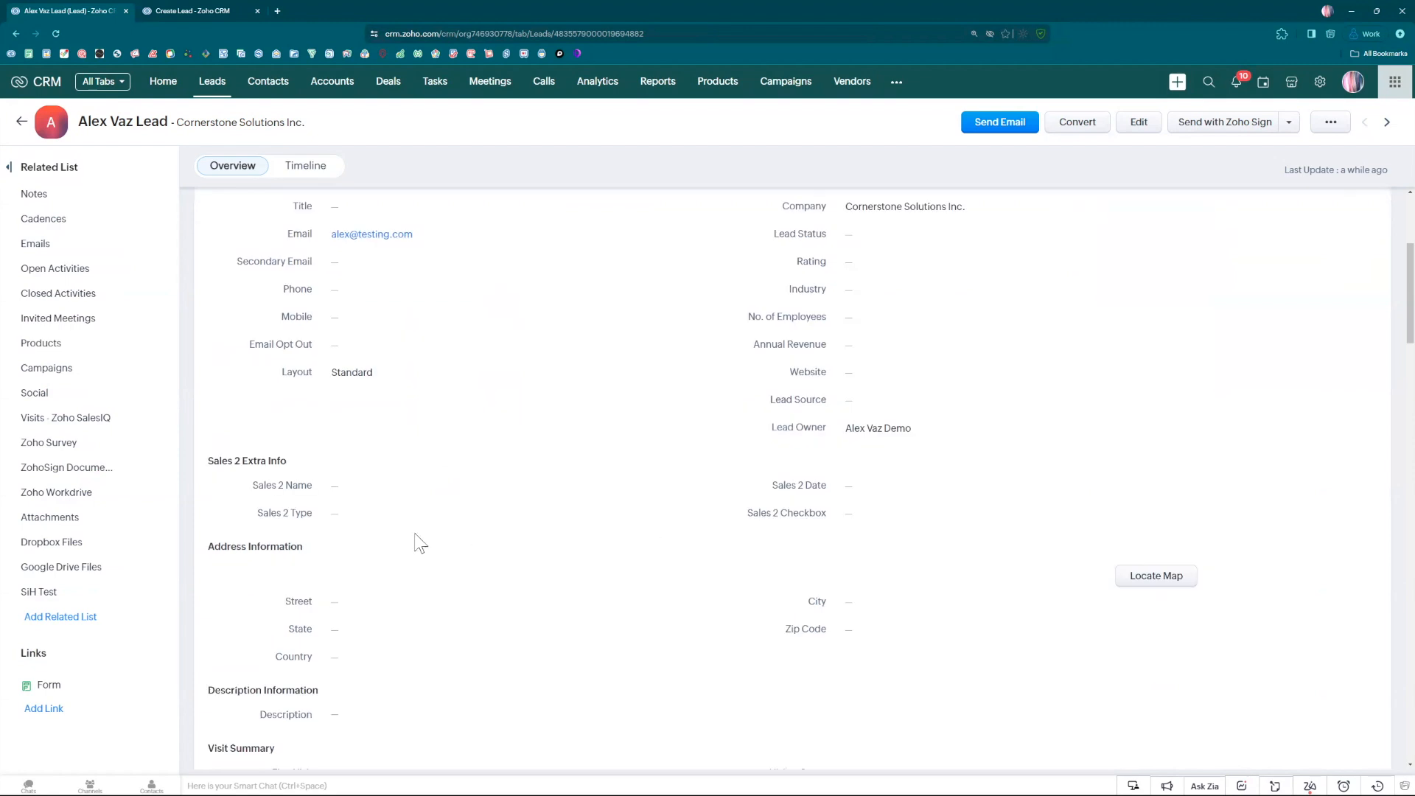
scroll(347, 662, "up", 1)
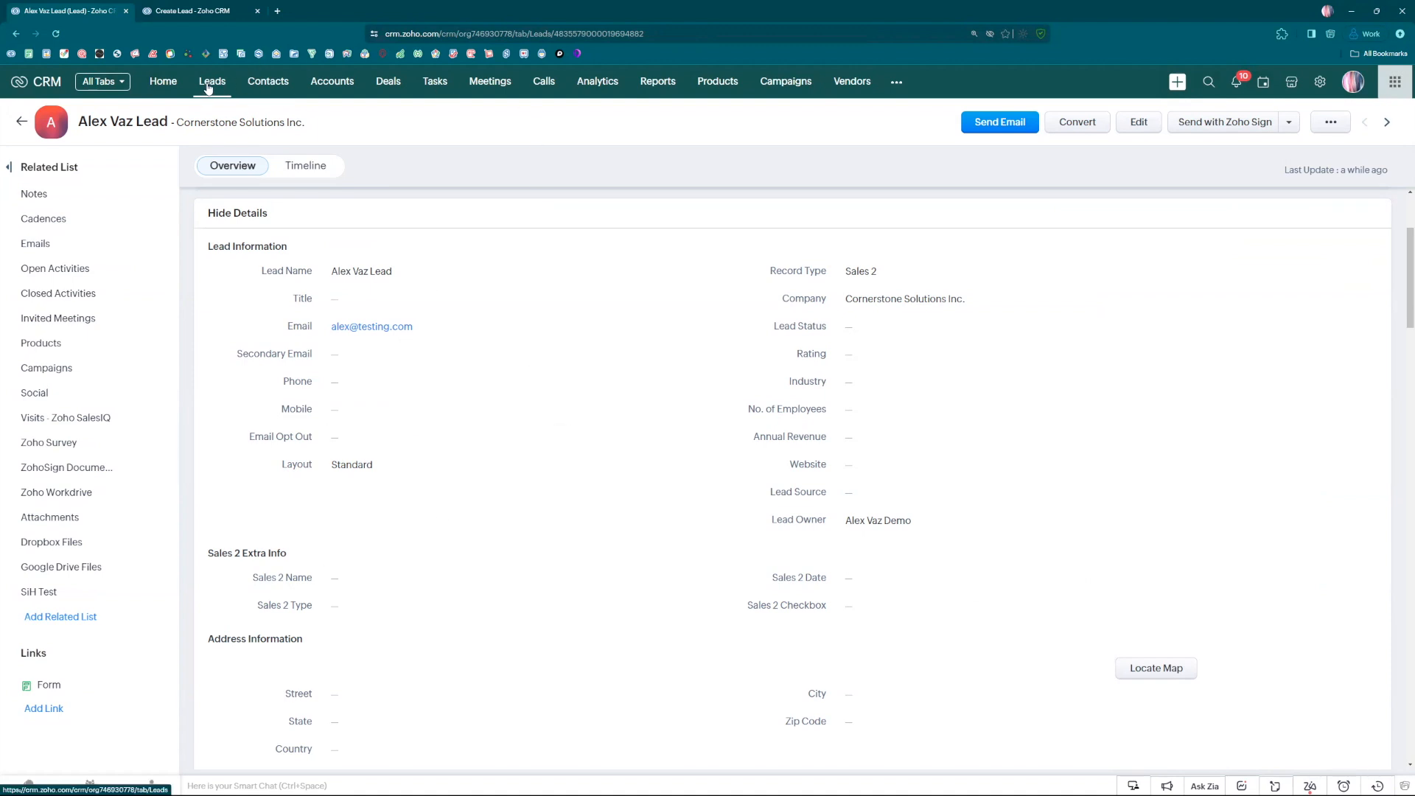
Open the Lead Conversion Mapping of the Leads module in the setup and examine its layout and field mappings.
left_click(1319, 82)
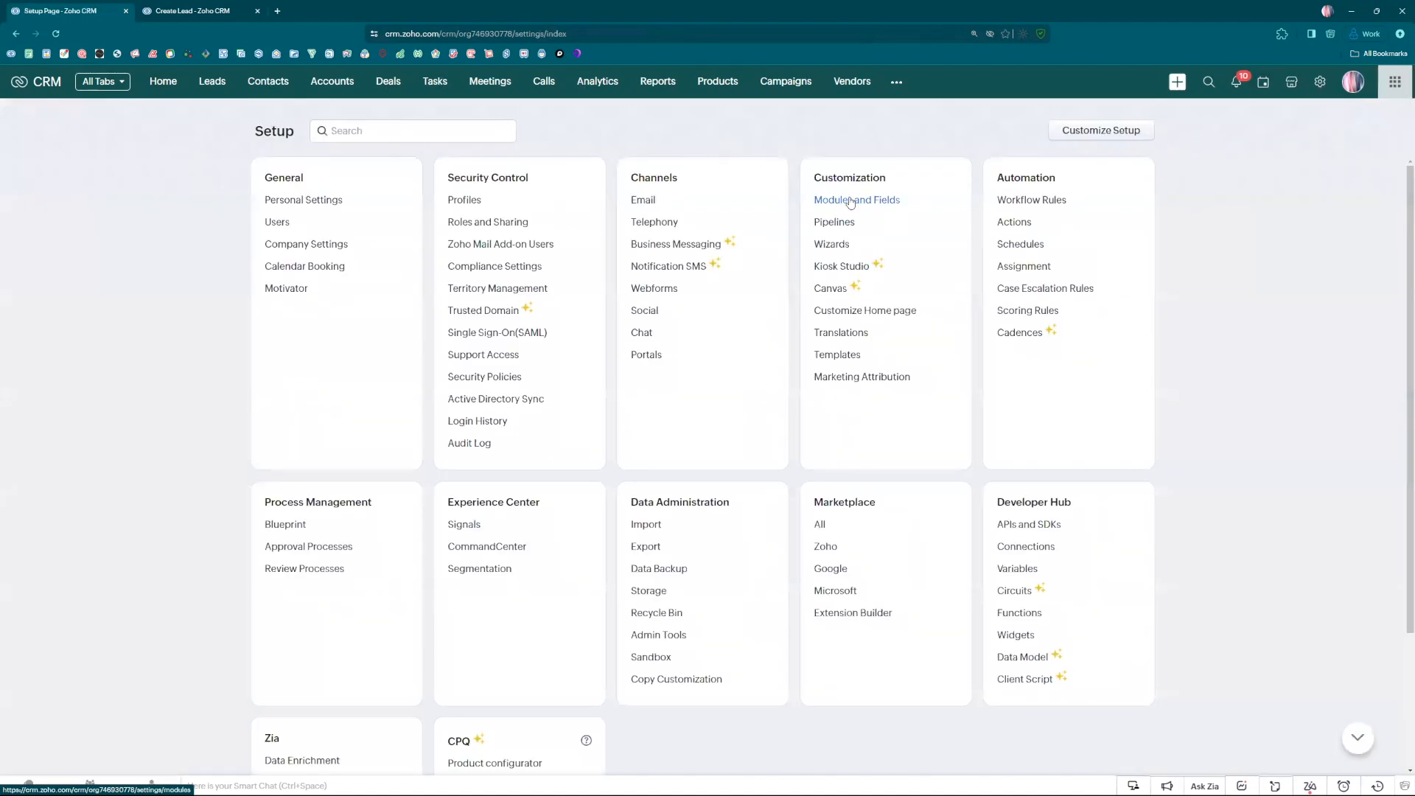
left_click(851, 200)
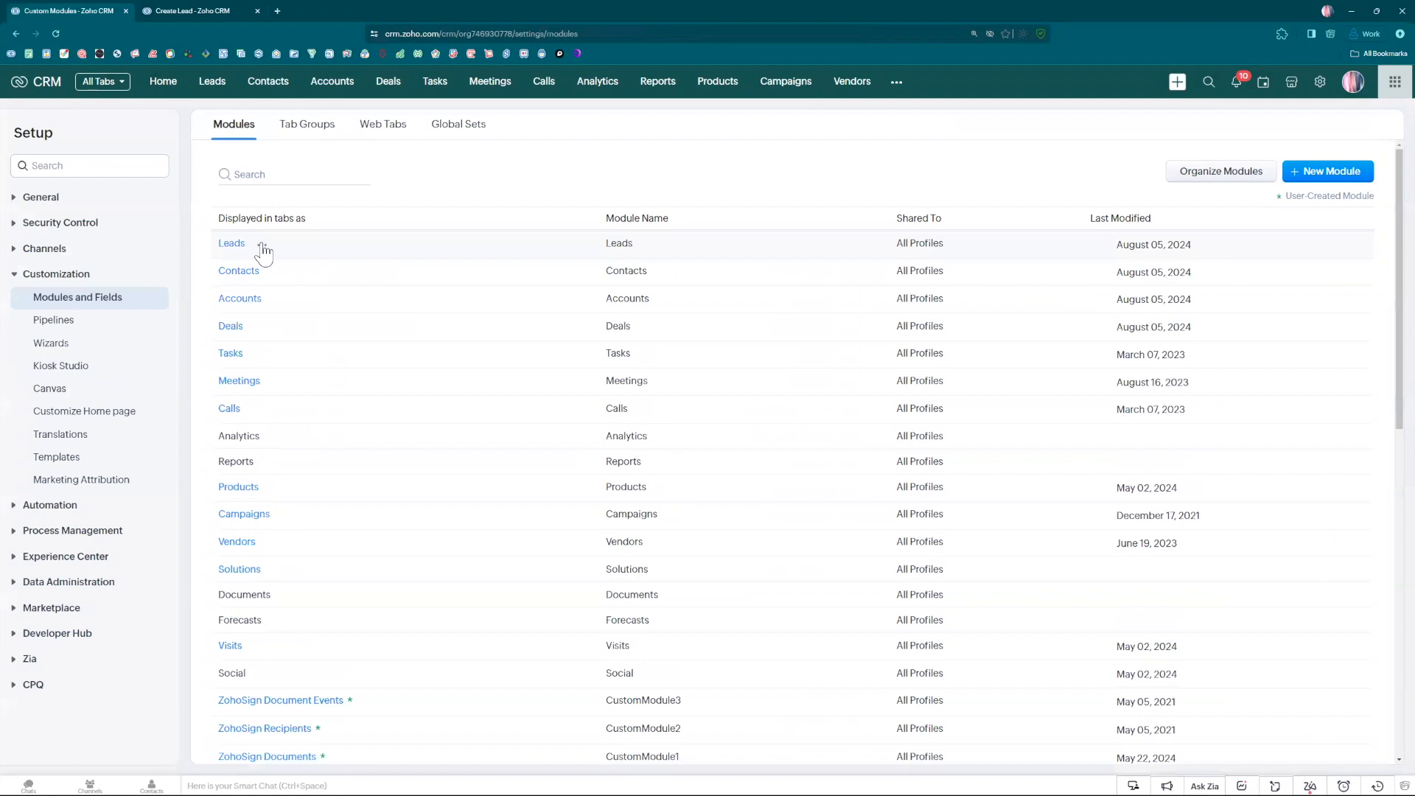
left_click(262, 245)
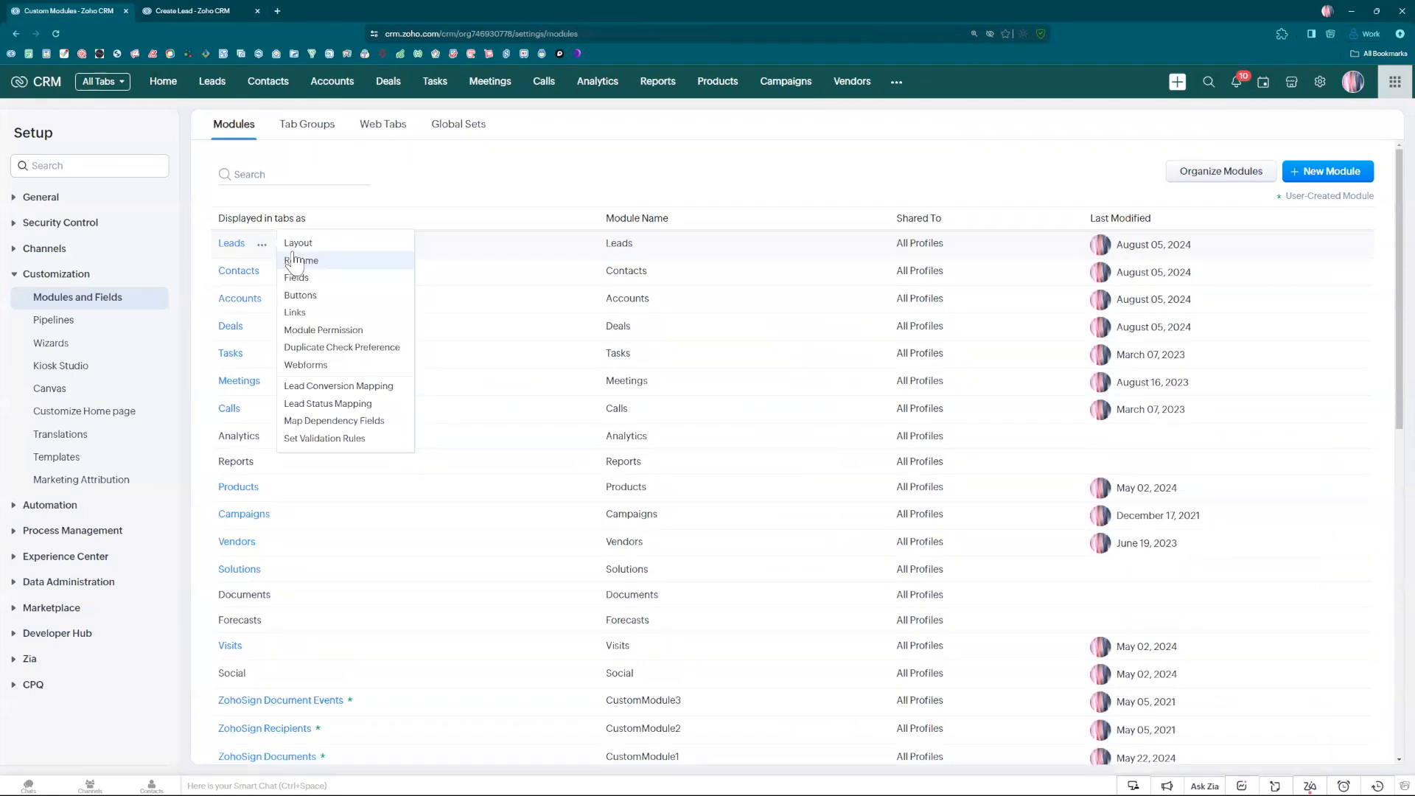
left_click(342, 393)
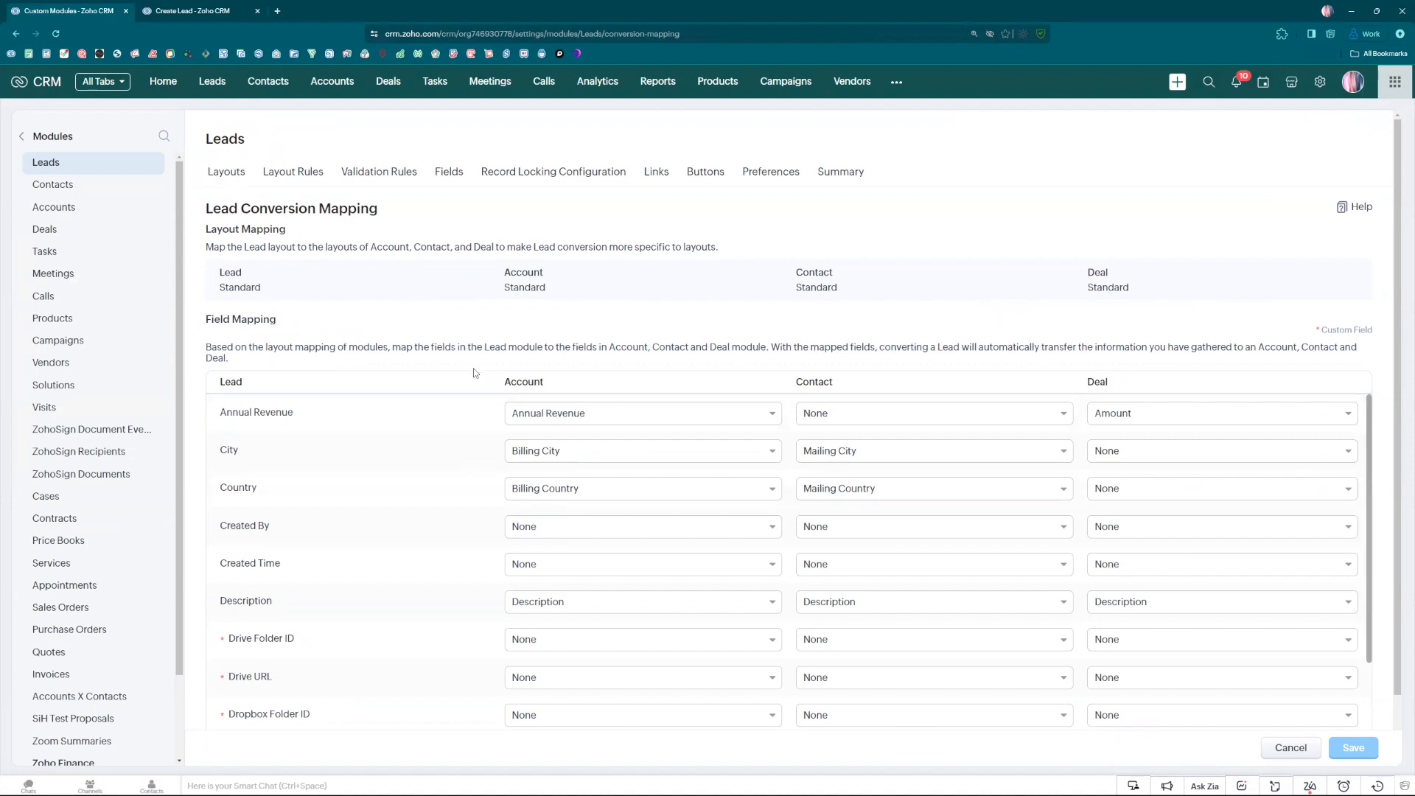
scroll(475, 372, "down", 1)
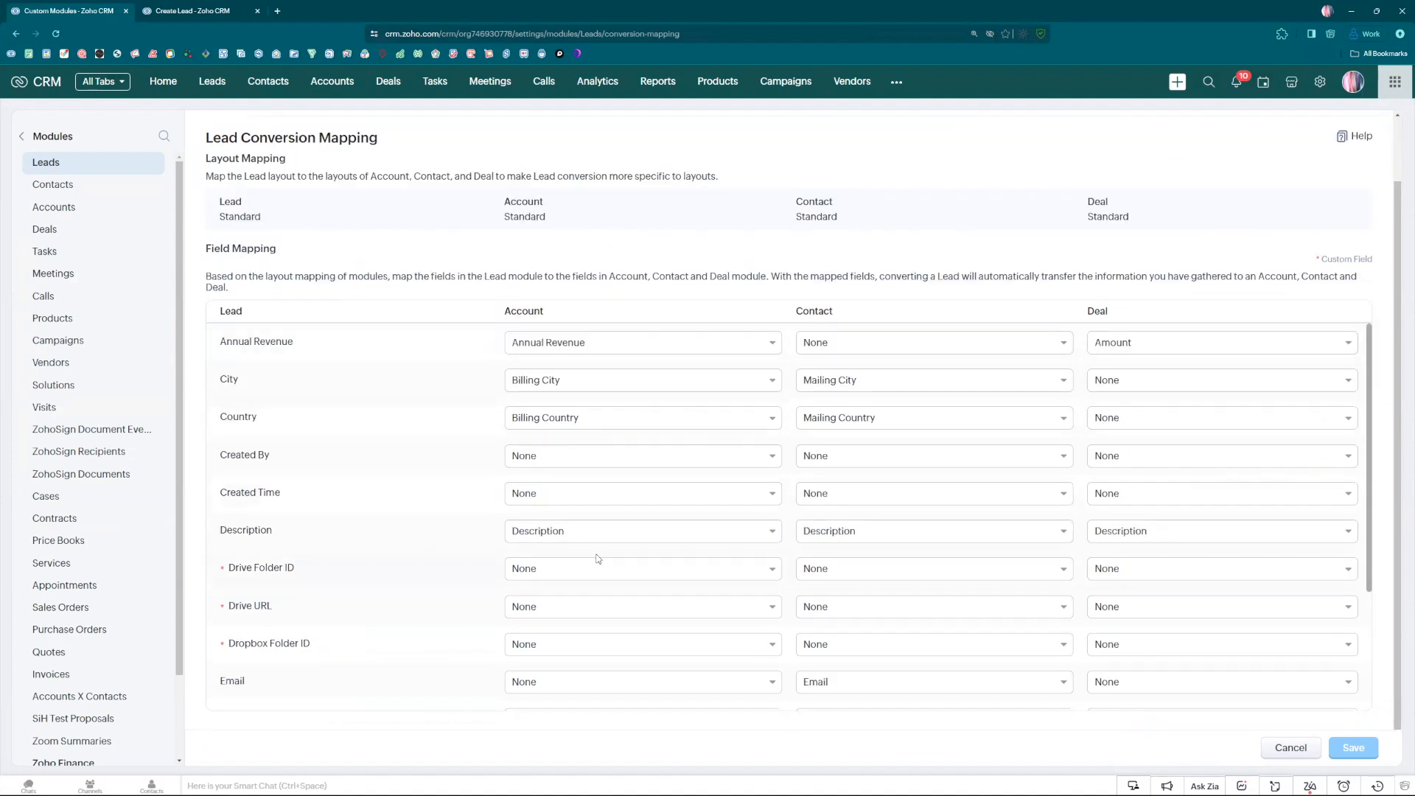
scroll(596, 558, "down", 4)
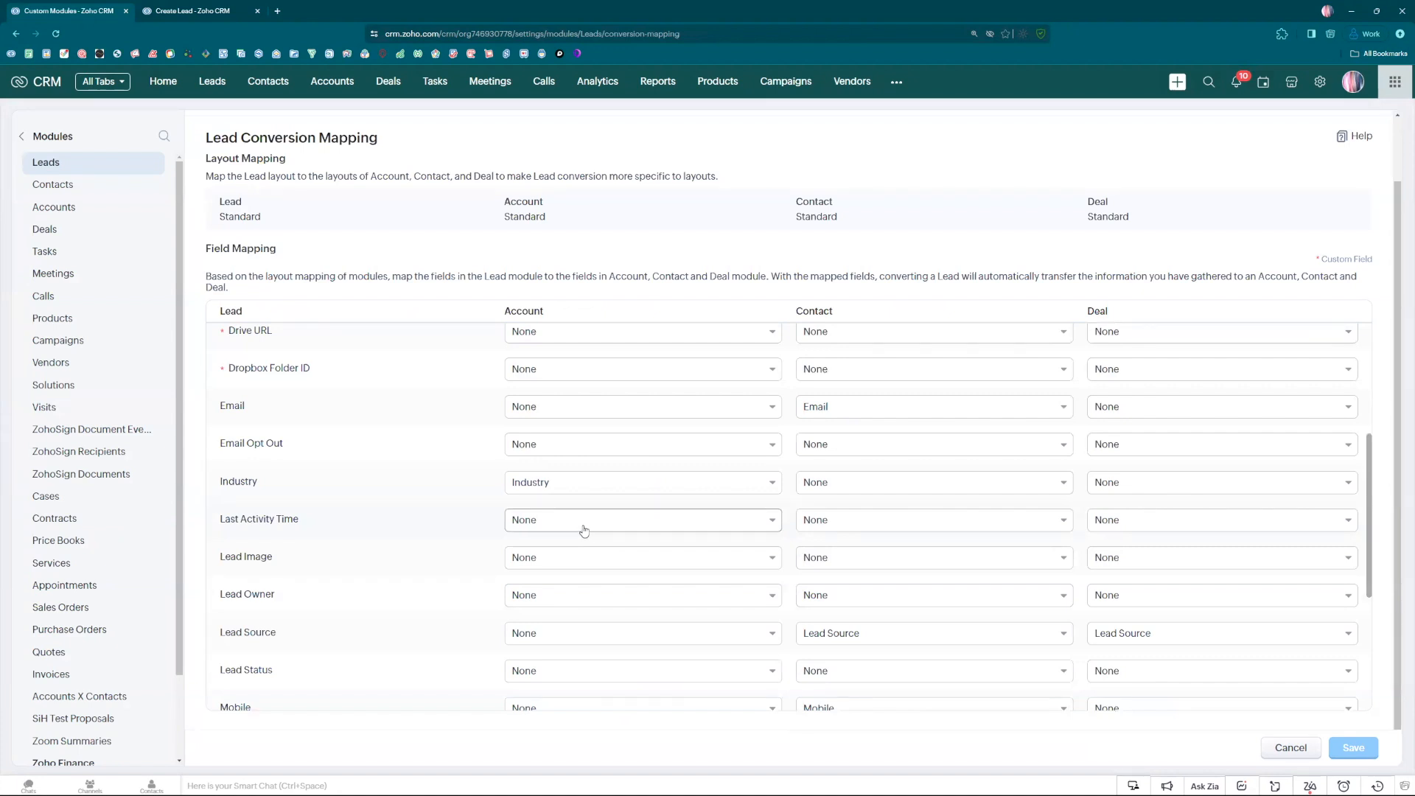
scroll(584, 529, "up", 5)
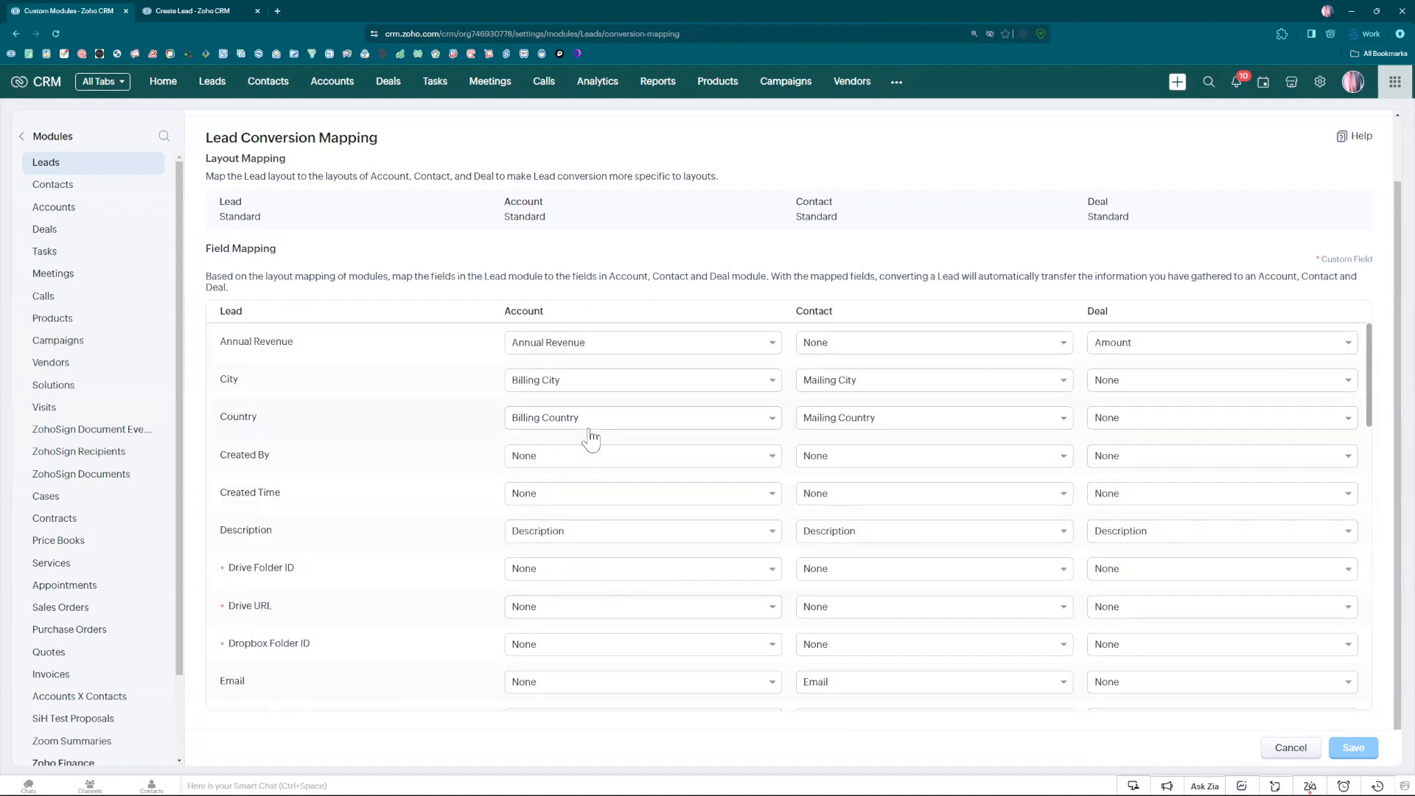